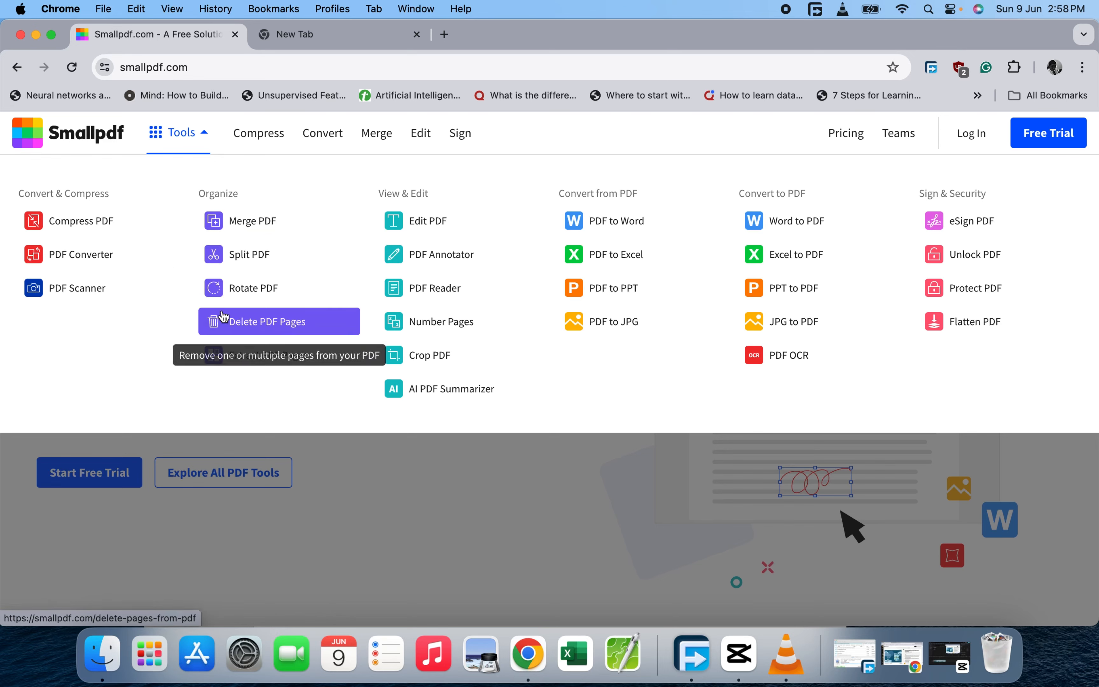
- Open the Merge PDF tool of Smallpdf
click(255, 231)
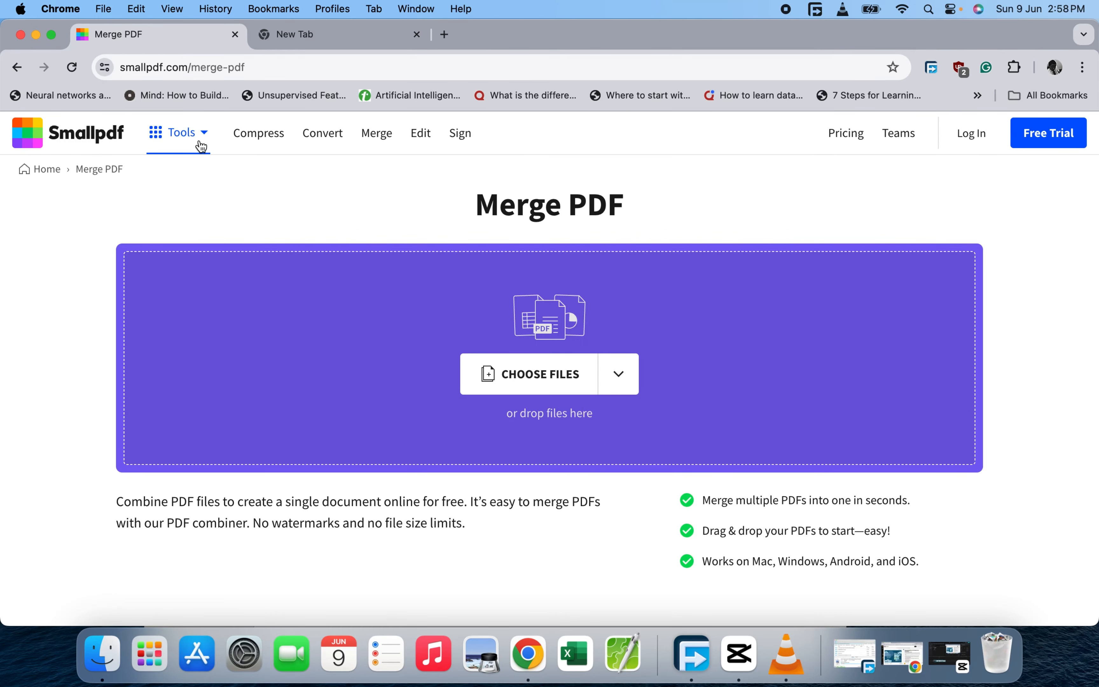
mouse_move(196, 142)
click(233, 228)
click(536, 388)
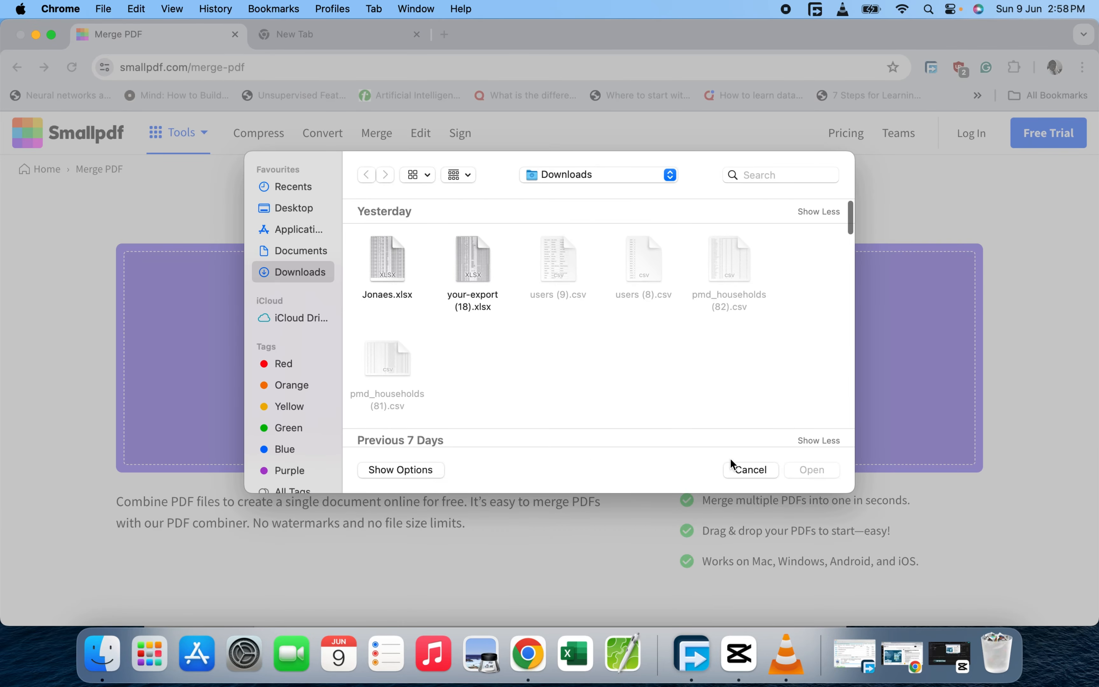
click(740, 464)
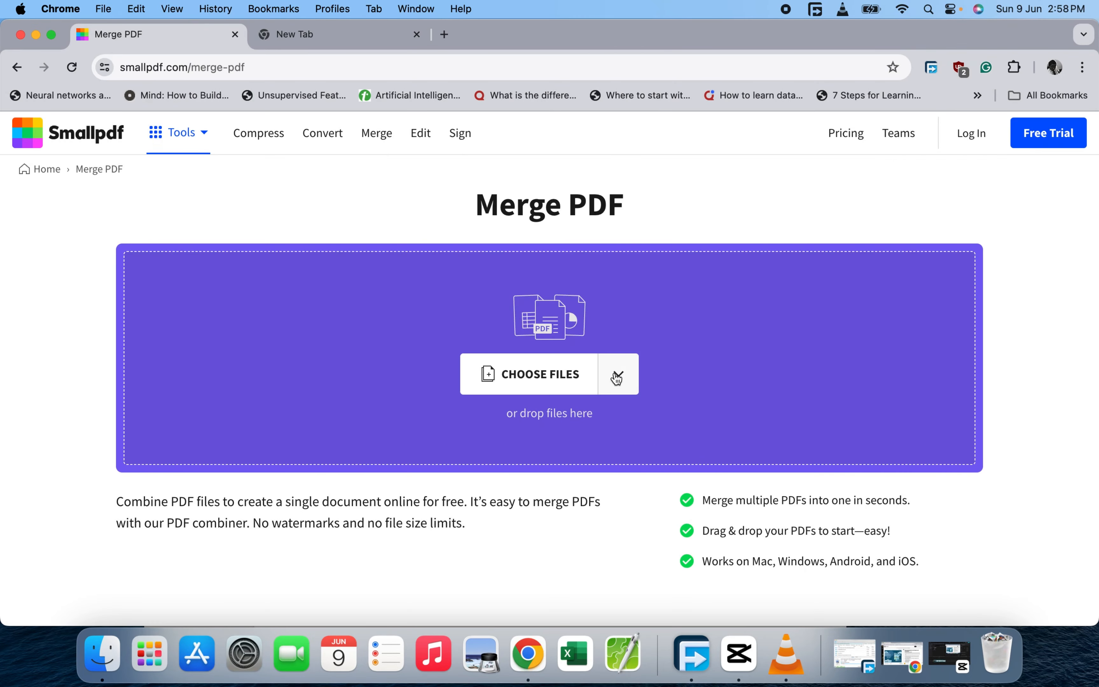
- Switch to Finder, open Report_Audit_373.pdf from the untitled folder and look through its pages
click(104, 651)
drag(427, 350, 485, 370)
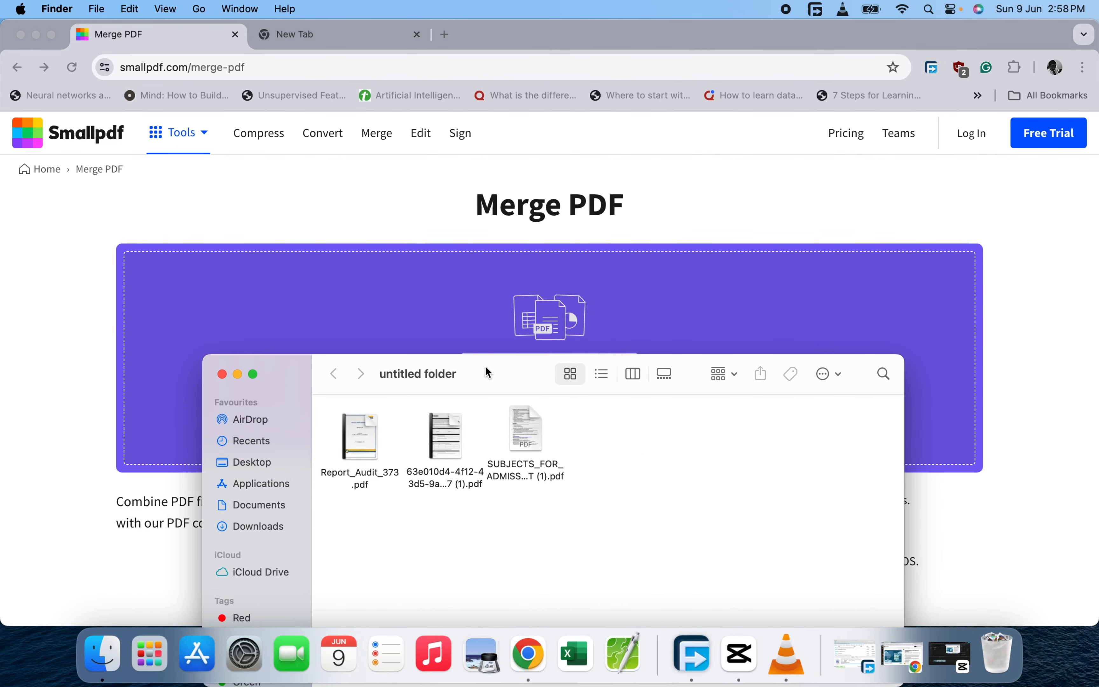
double_click(359, 426)
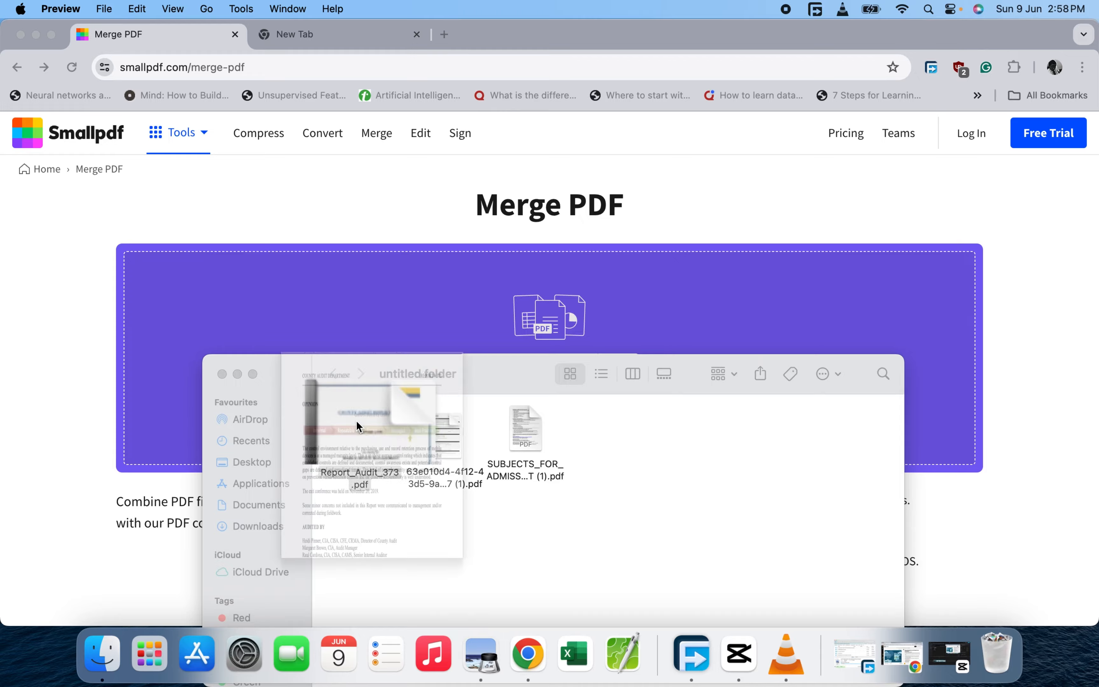
scroll(359, 282, up, 20)
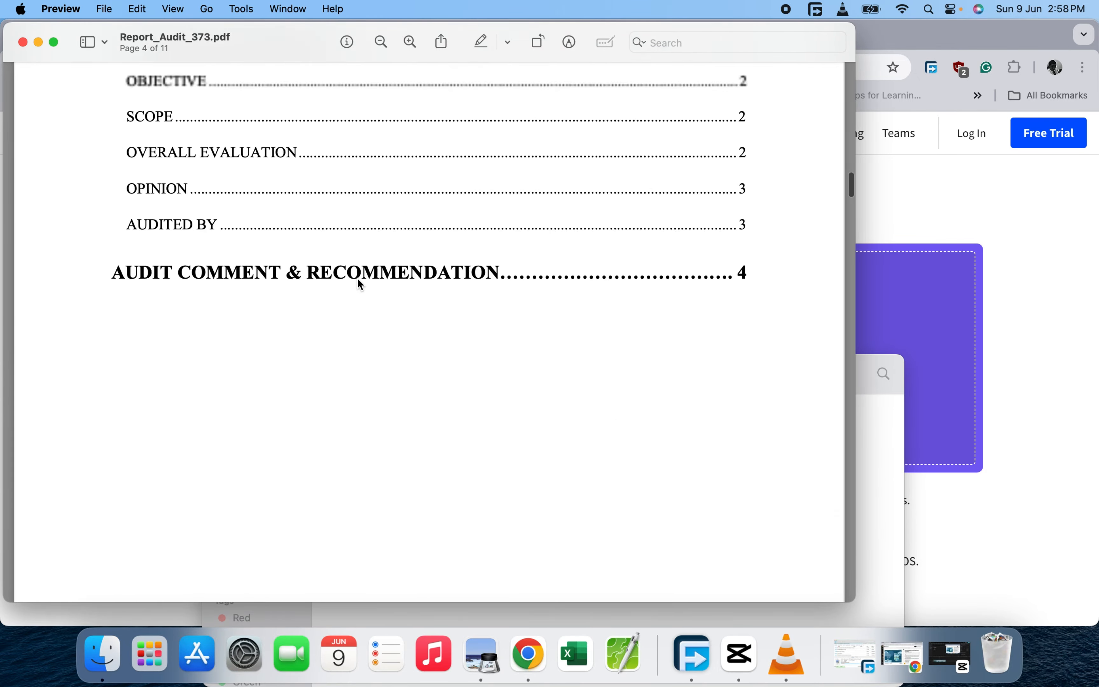
scroll(360, 284, up, 2)
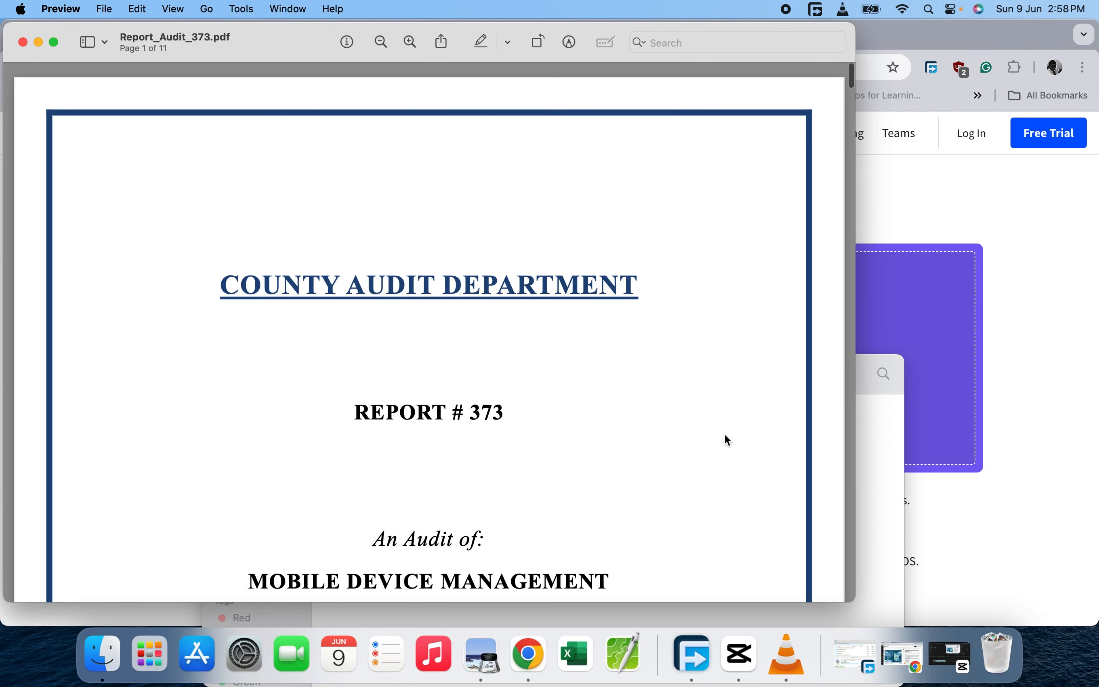
scroll(552, 433, down, 3)
- Open the PDF whose name starts with 63e010d4 from the untitled folder and look through the student evaluation form
click(875, 469)
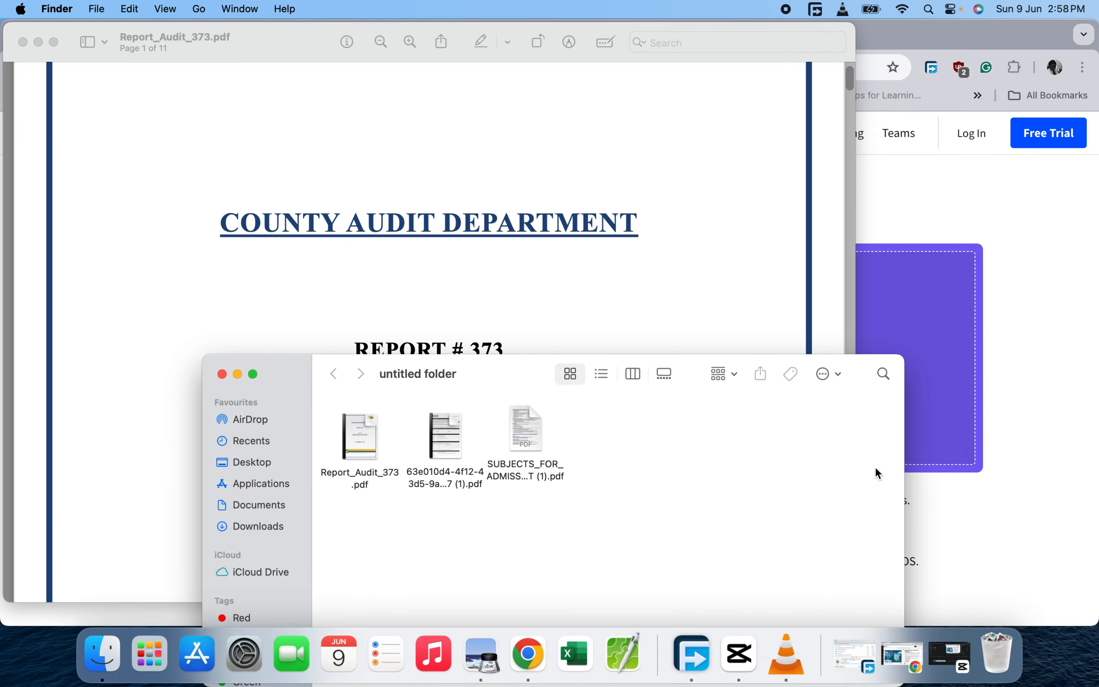
double_click(457, 430)
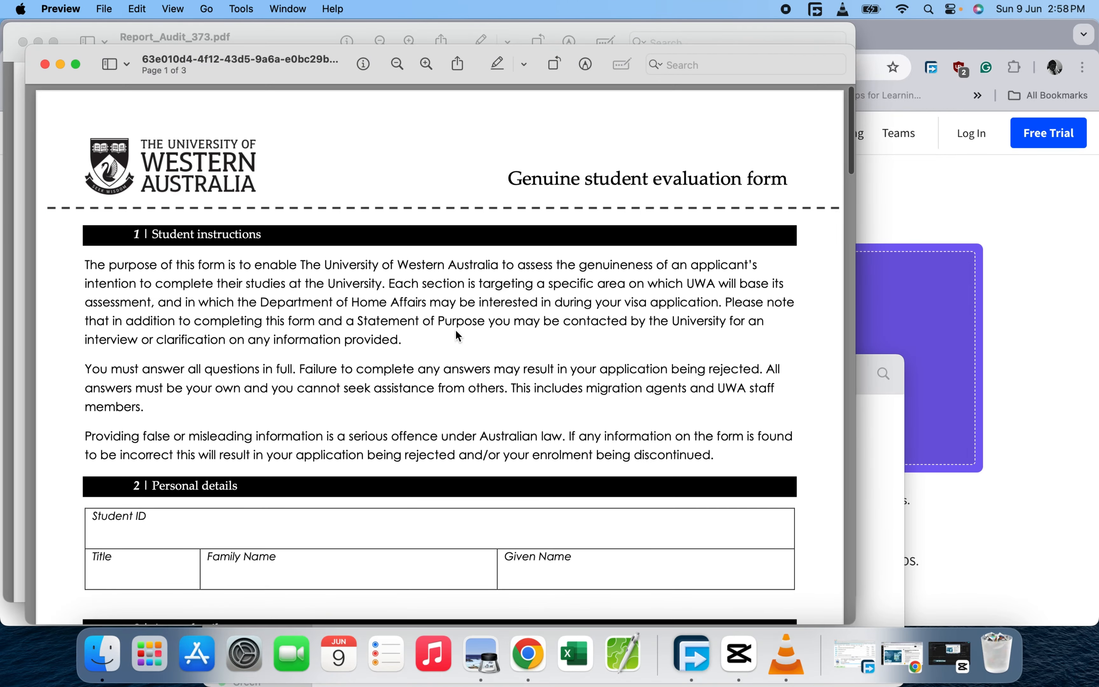
scroll(461, 309, down, 15)
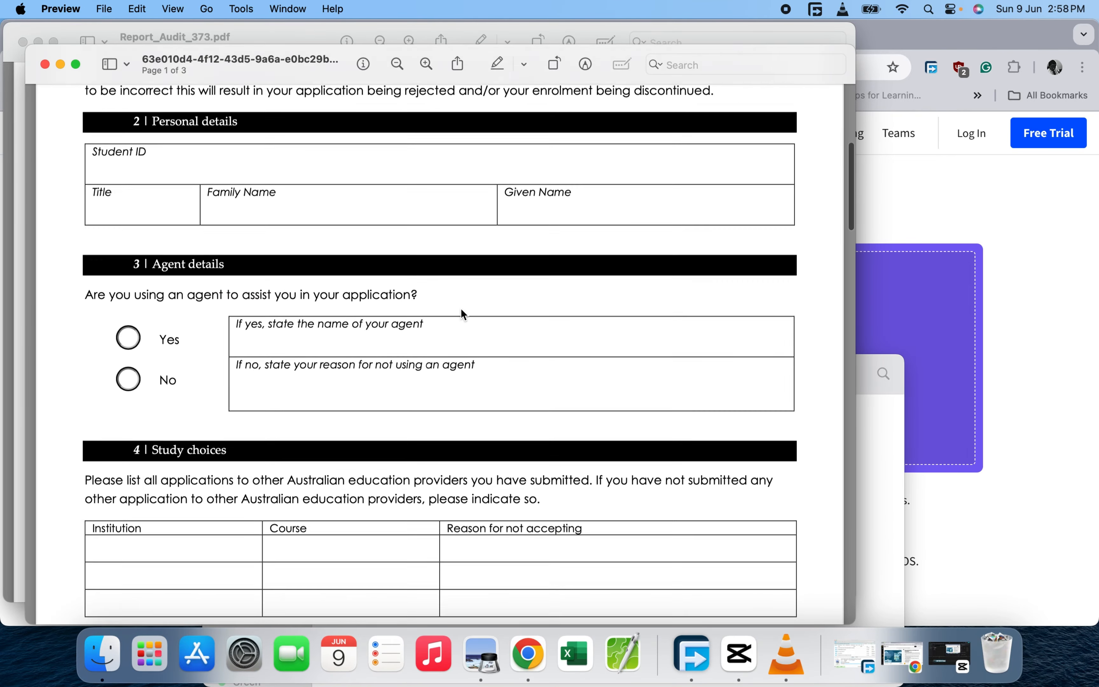
scroll(462, 308, up, 15)
scroll(462, 309, down, 5)
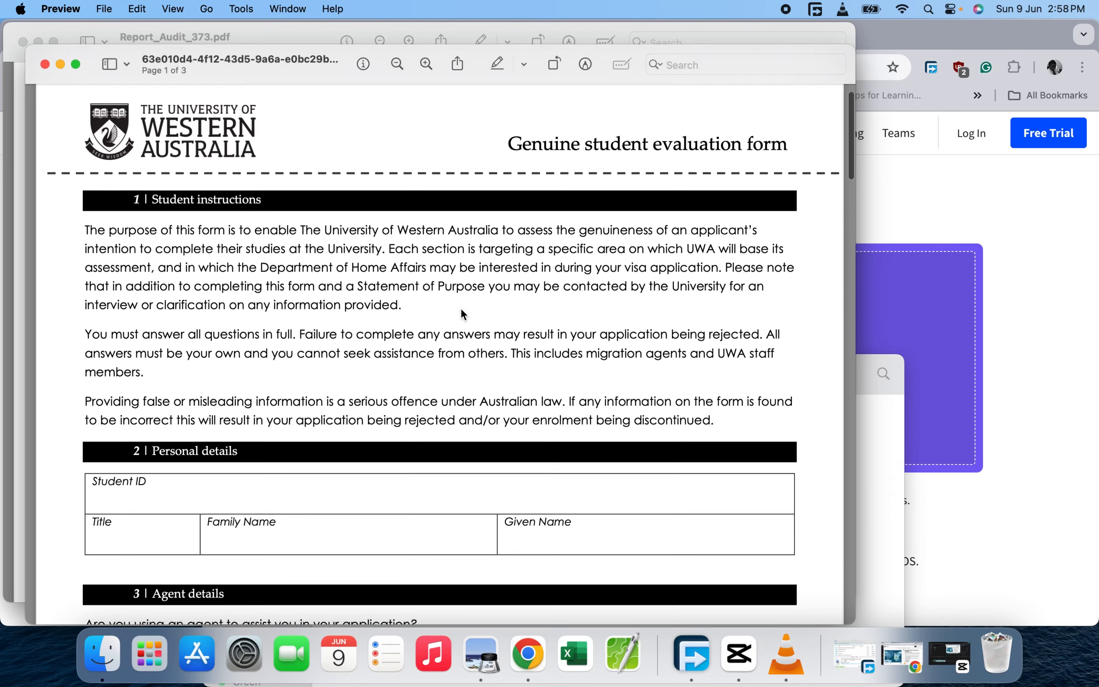
scroll(462, 309, down, 17)
scroll(461, 308, up, 20)
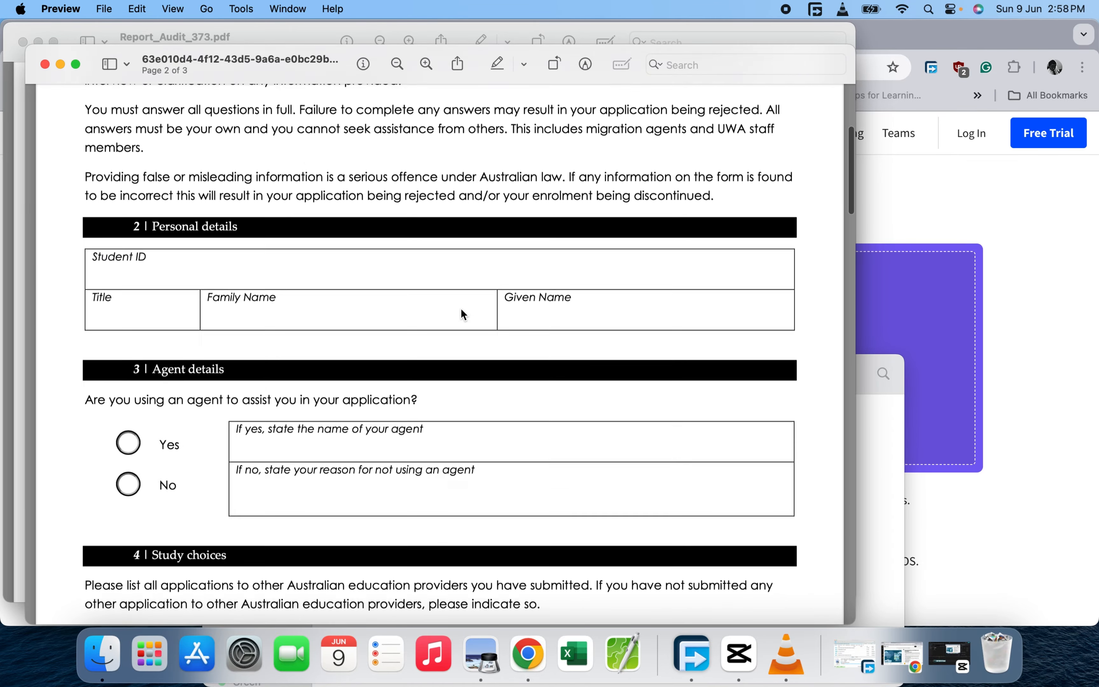
- Open the SUBJECTS_FOR_ADMISSION_TEST PDF from the untitled folder and look through its list of subjects
click(865, 437)
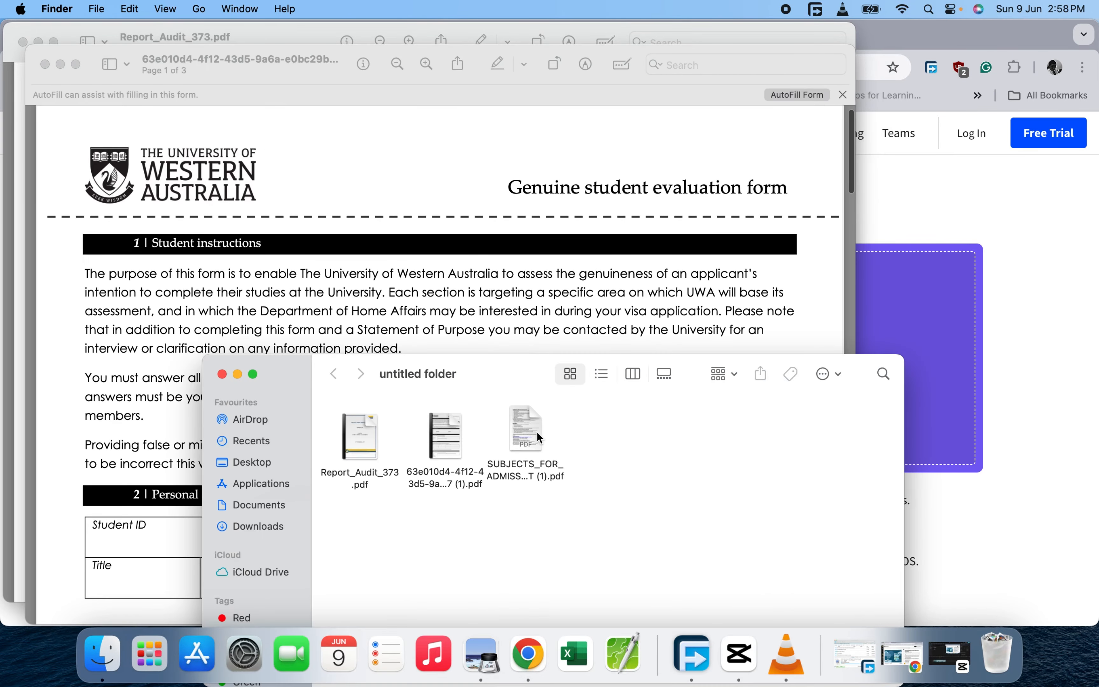
double_click(531, 420)
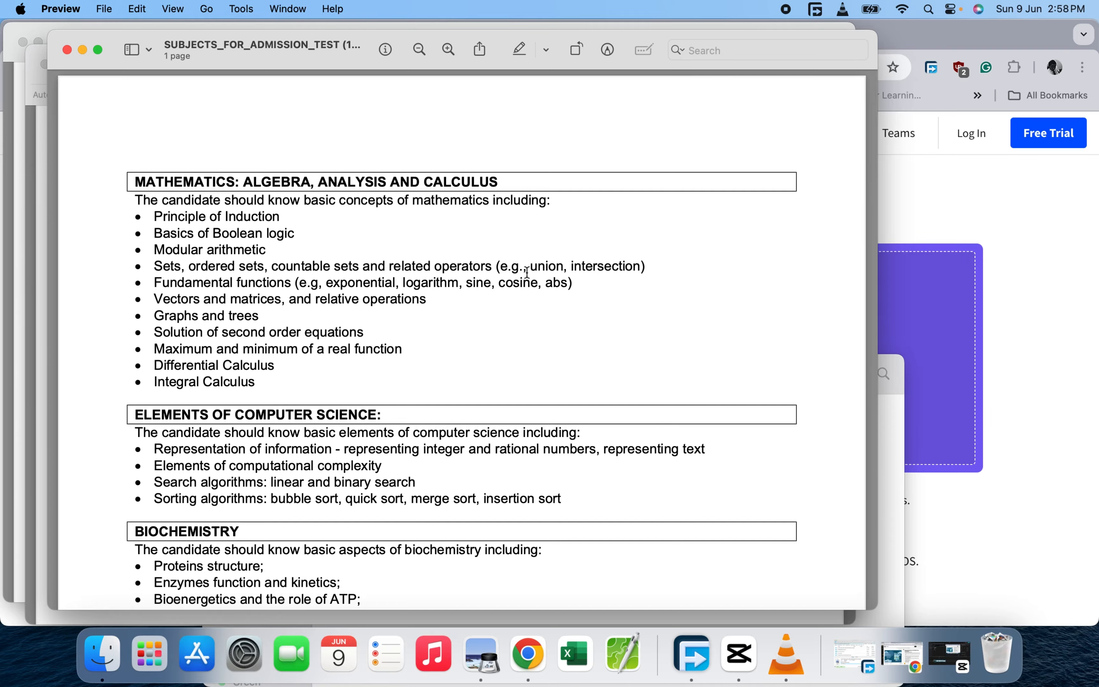
scroll(527, 271, down, 5)
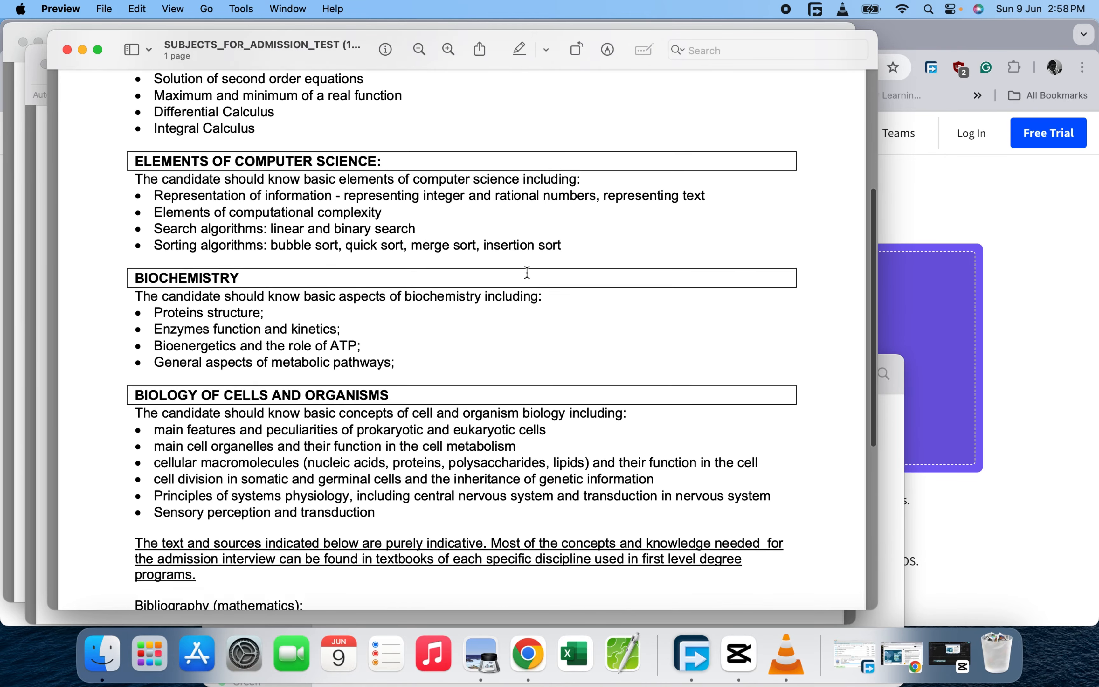
scroll(527, 272, up, 5)
scroll(527, 272, down, 10)
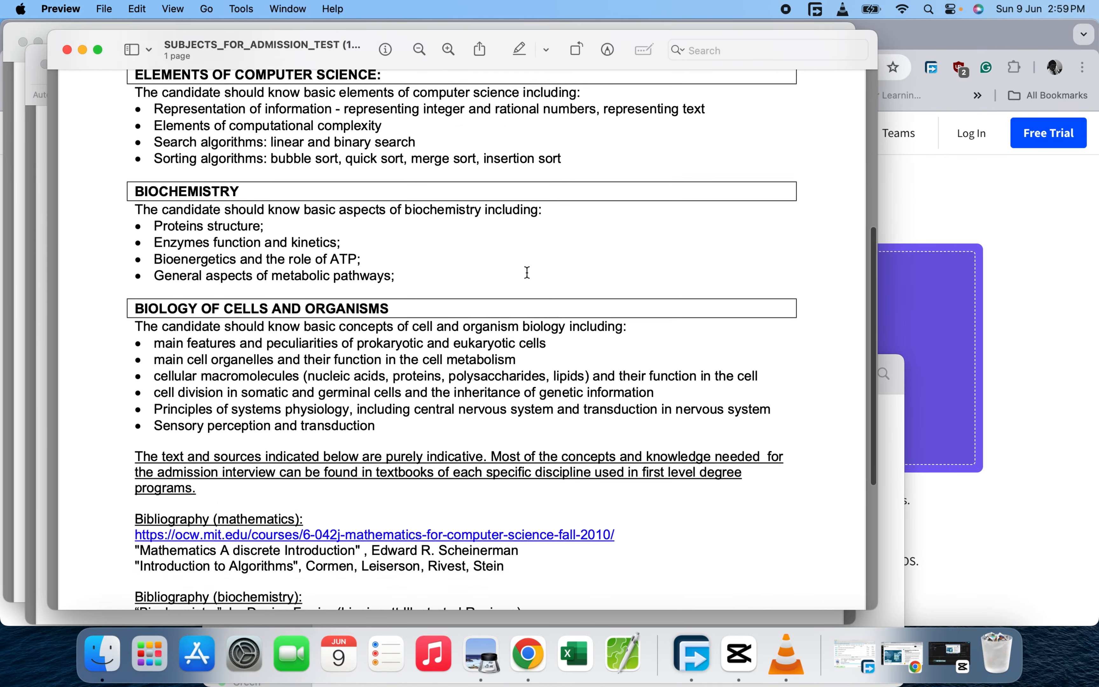
scroll(527, 273, up, 10)
scroll(527, 272, up, 6)
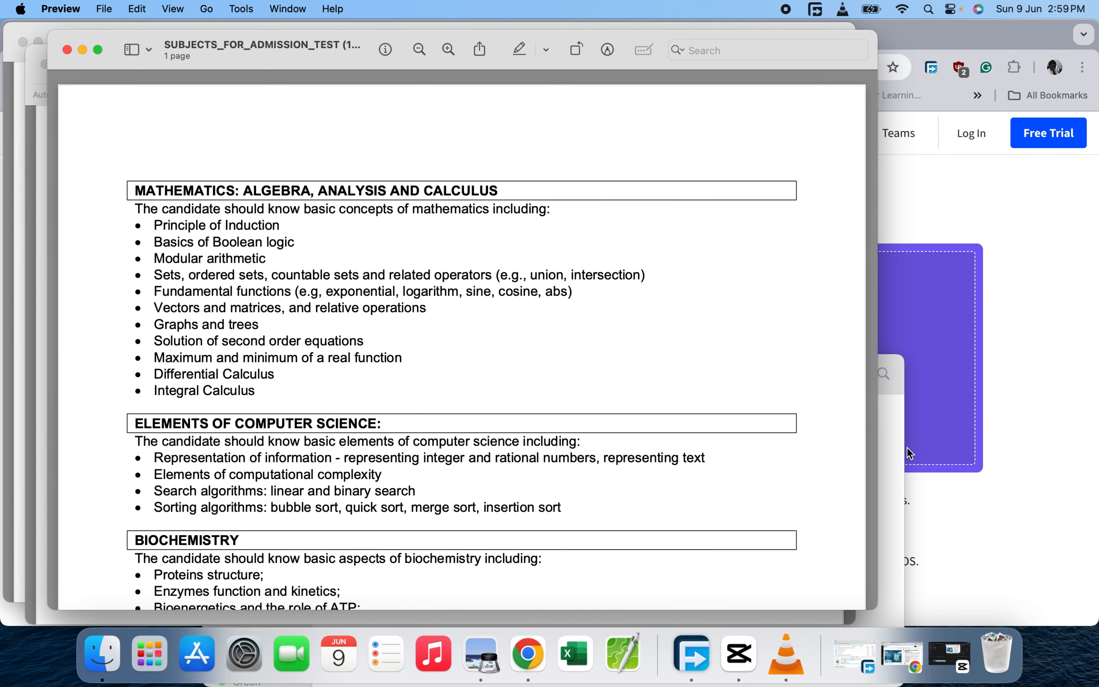
- Minimize the three open PDF preview windows so the folder and the Merge PDF page are accessible
click(888, 451)
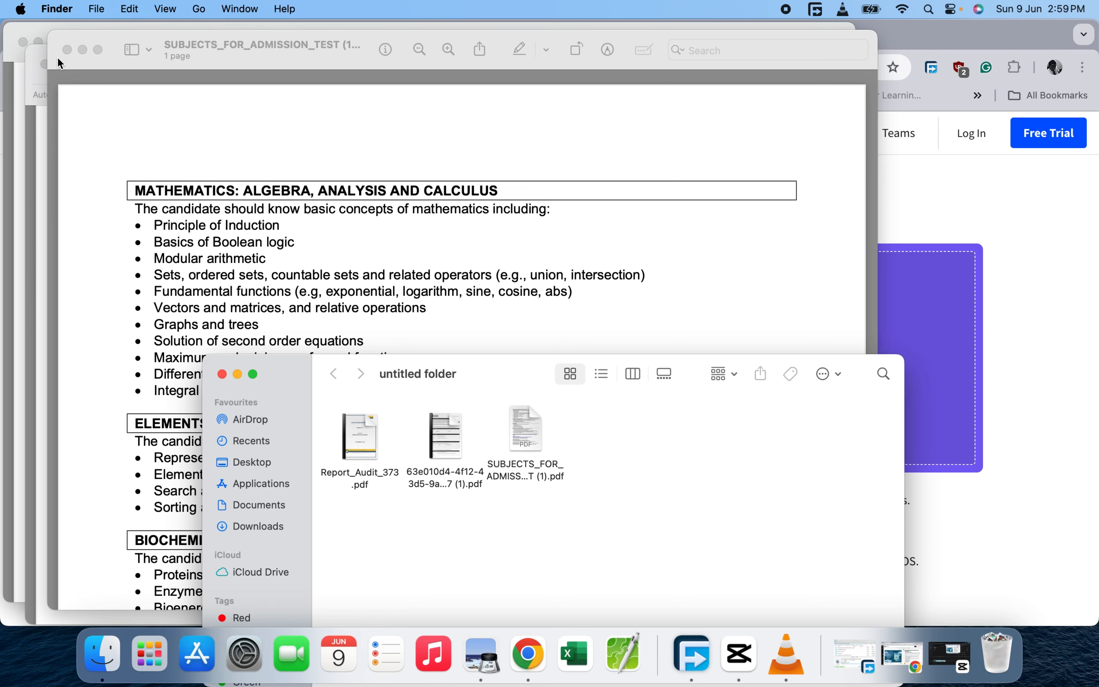
click(83, 50)
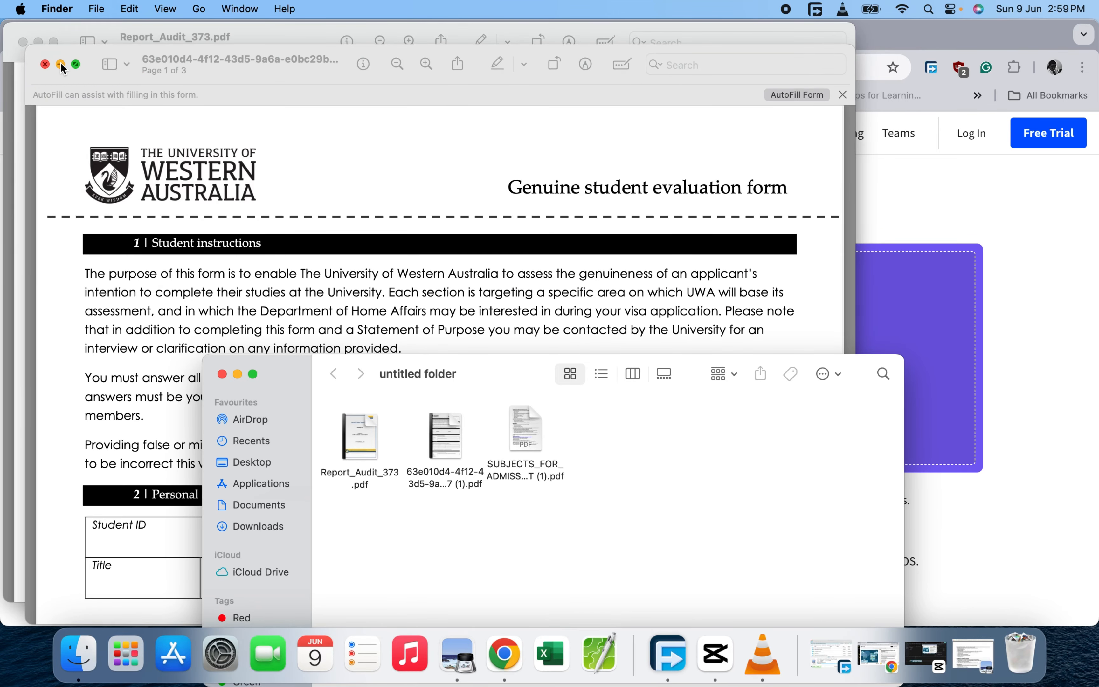
click(61, 65)
click(39, 41)
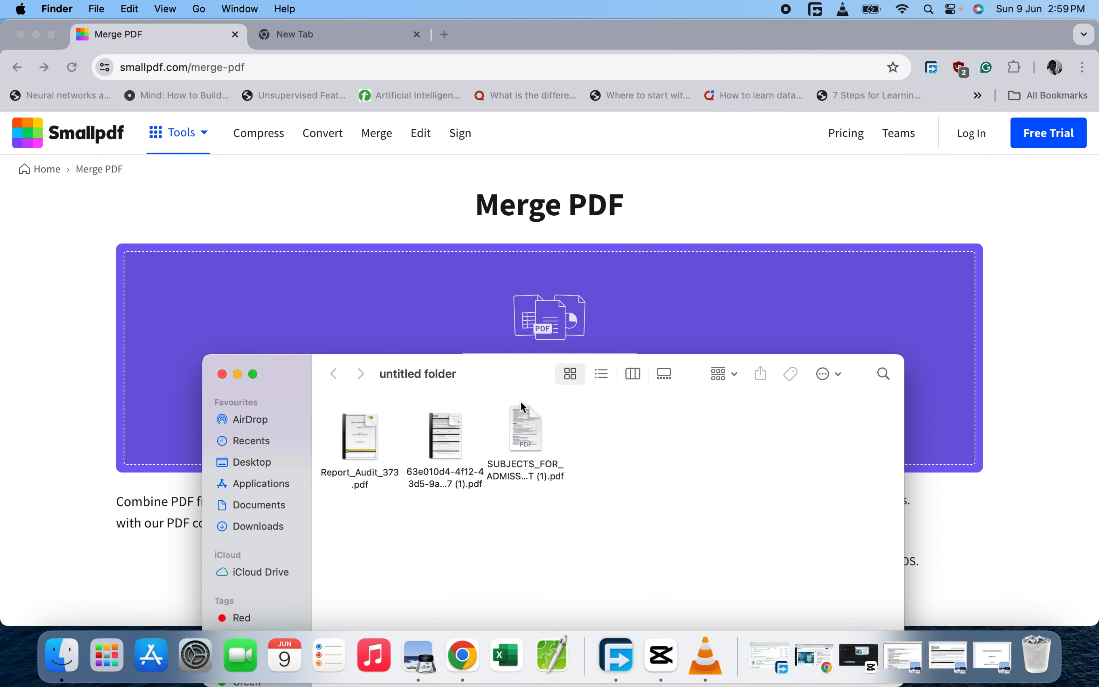
- Add all three PDFs from the untitled folder to the Merge PDF upload area together
drag(515, 378, 520, 344)
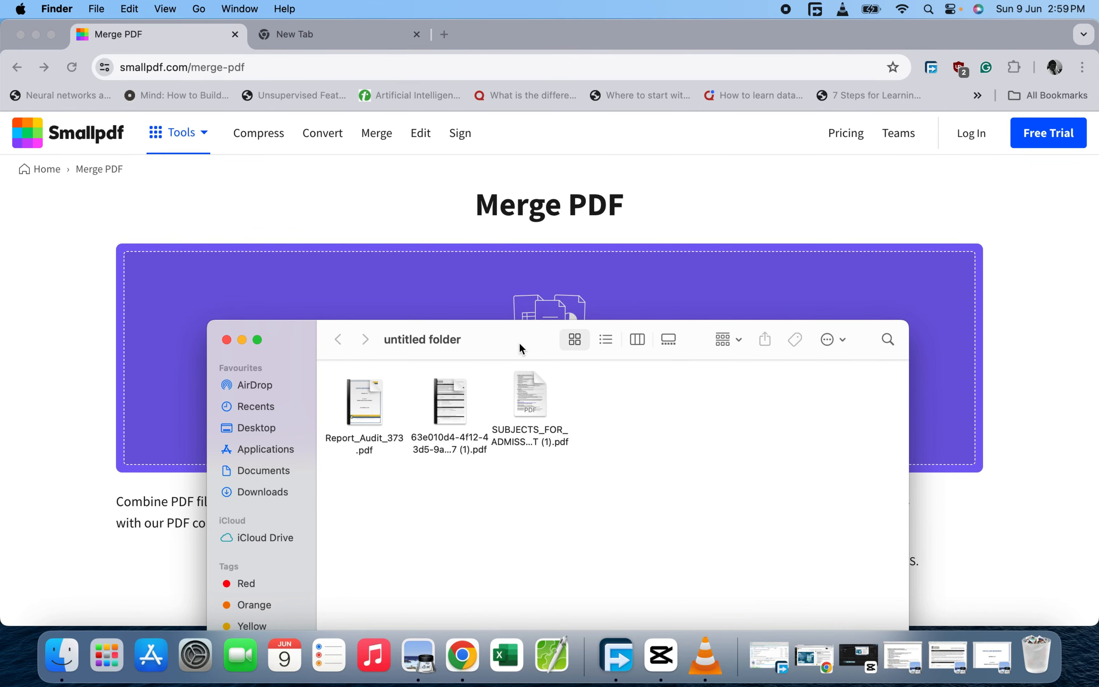
drag(520, 344, 572, 366)
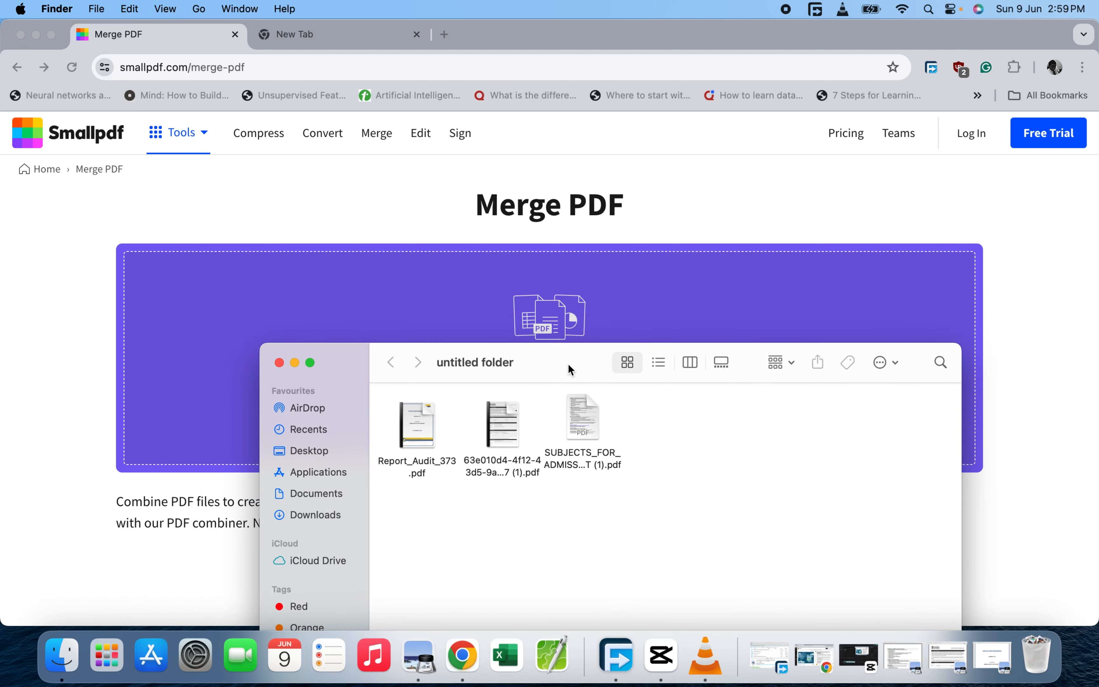
drag(690, 444, 403, 417)
click(420, 416)
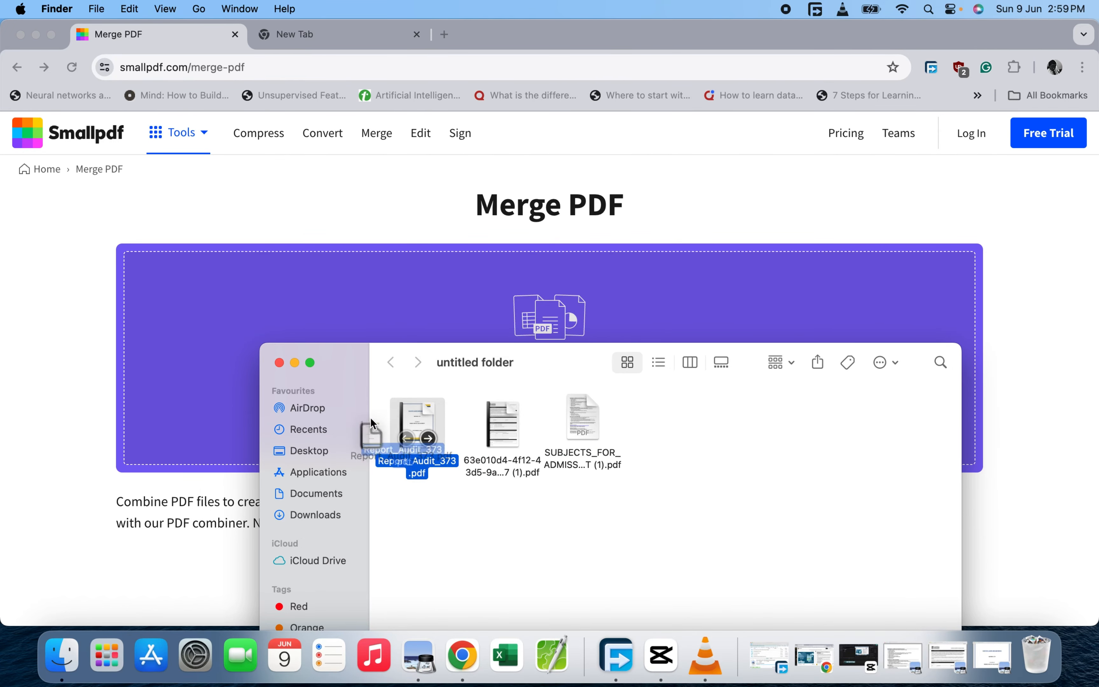
click(650, 449)
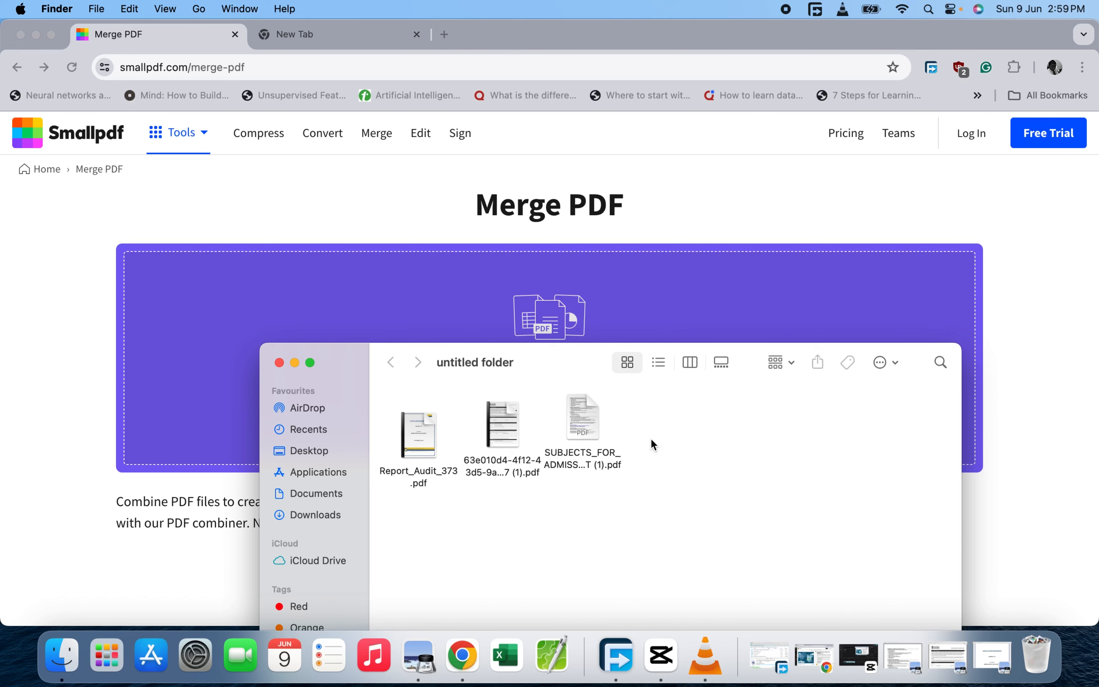
drag(650, 449, 422, 279)
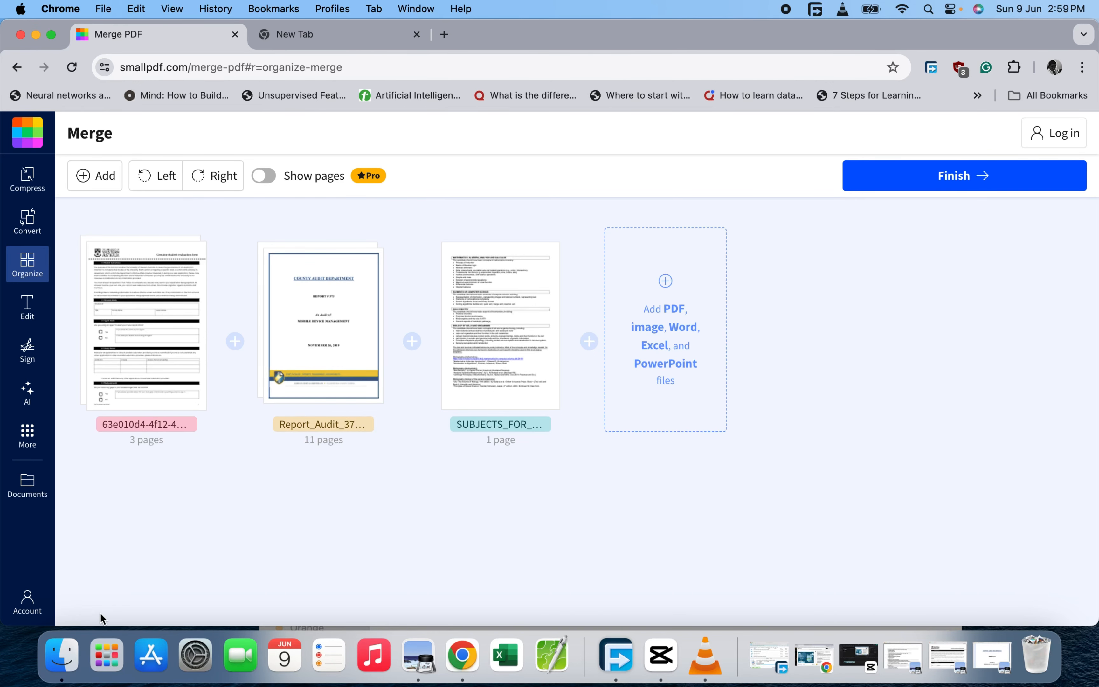
- Move Report_Audit_373 to the first place in the merge order, ahead of the 63e010d4 document
click(67, 645)
click(673, 463)
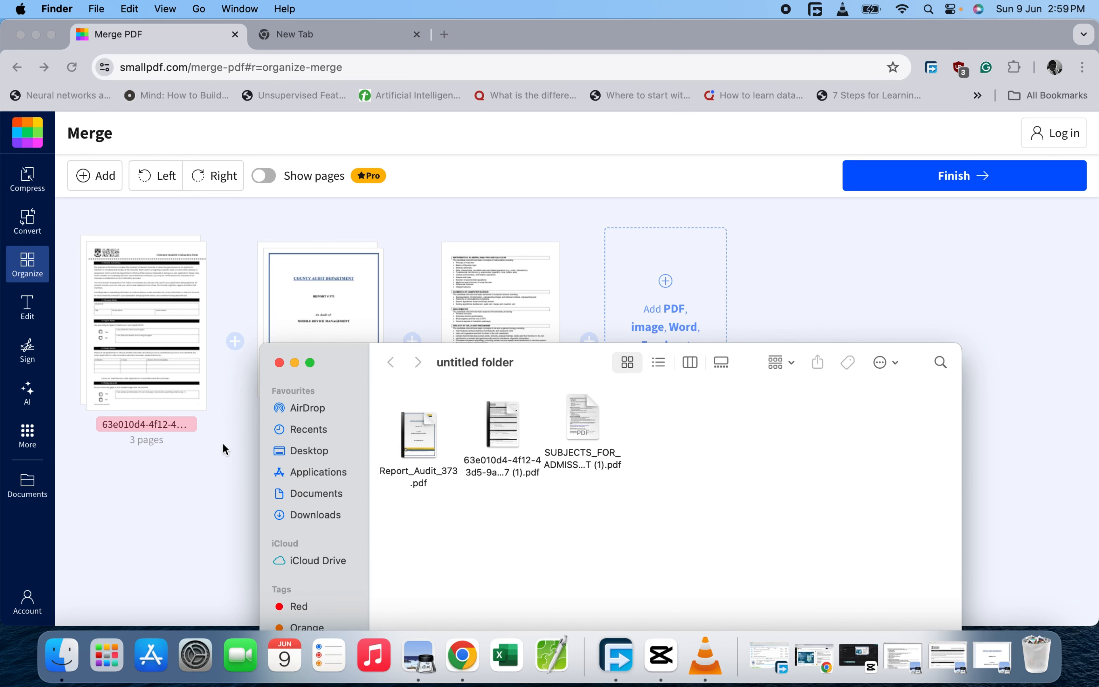
click(218, 464)
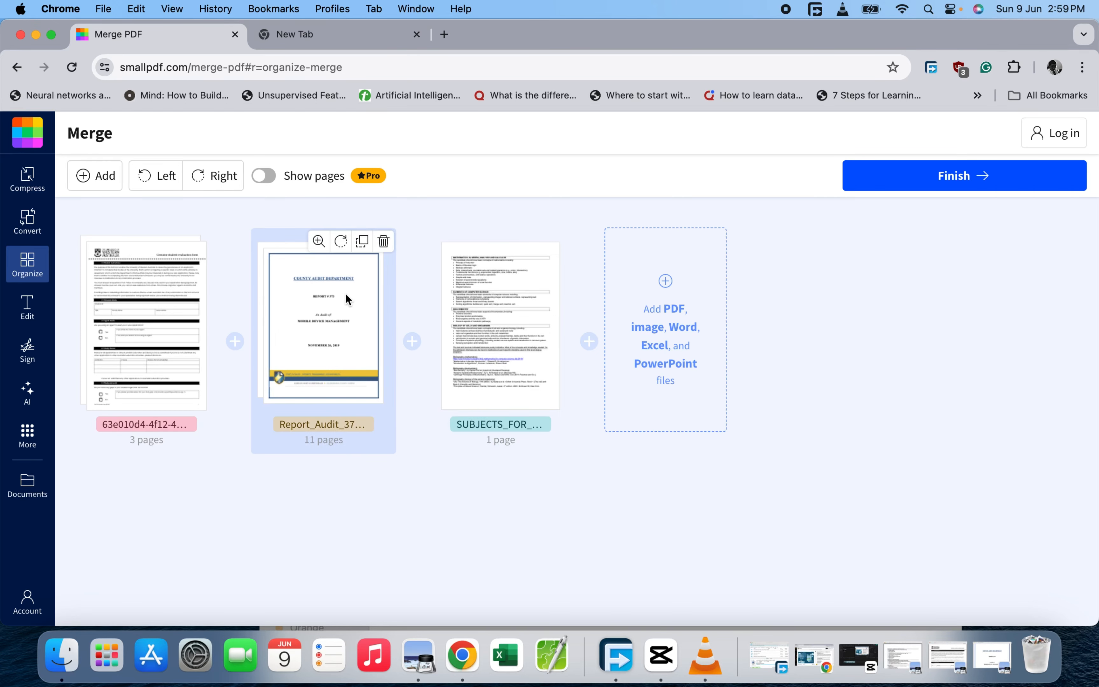
drag(347, 295, 157, 294)
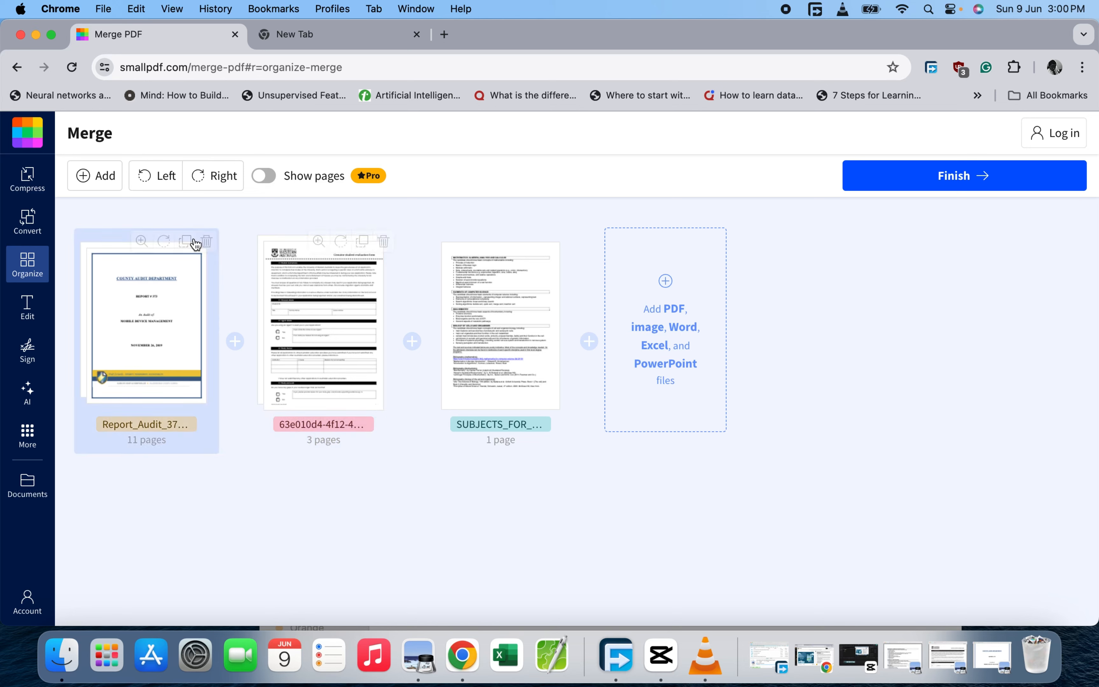
- Rotate all three documents to the right and rotate them back to the left
click(204, 180)
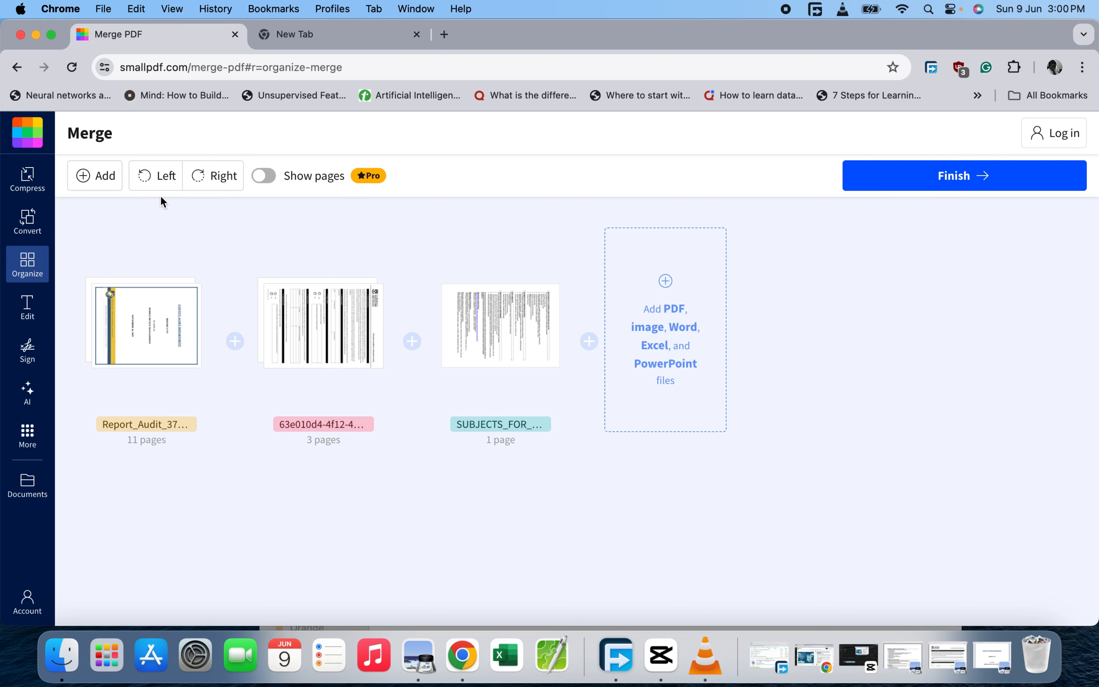
click(160, 180)
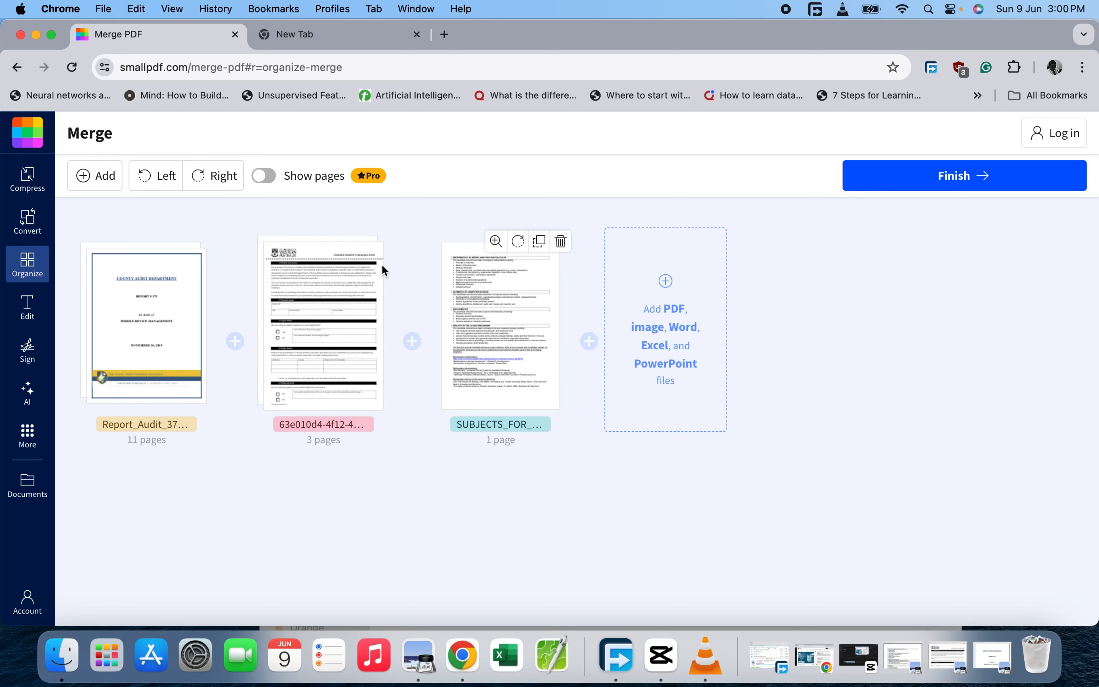
- Show the individual pages of the documents and look through them
click(267, 176)
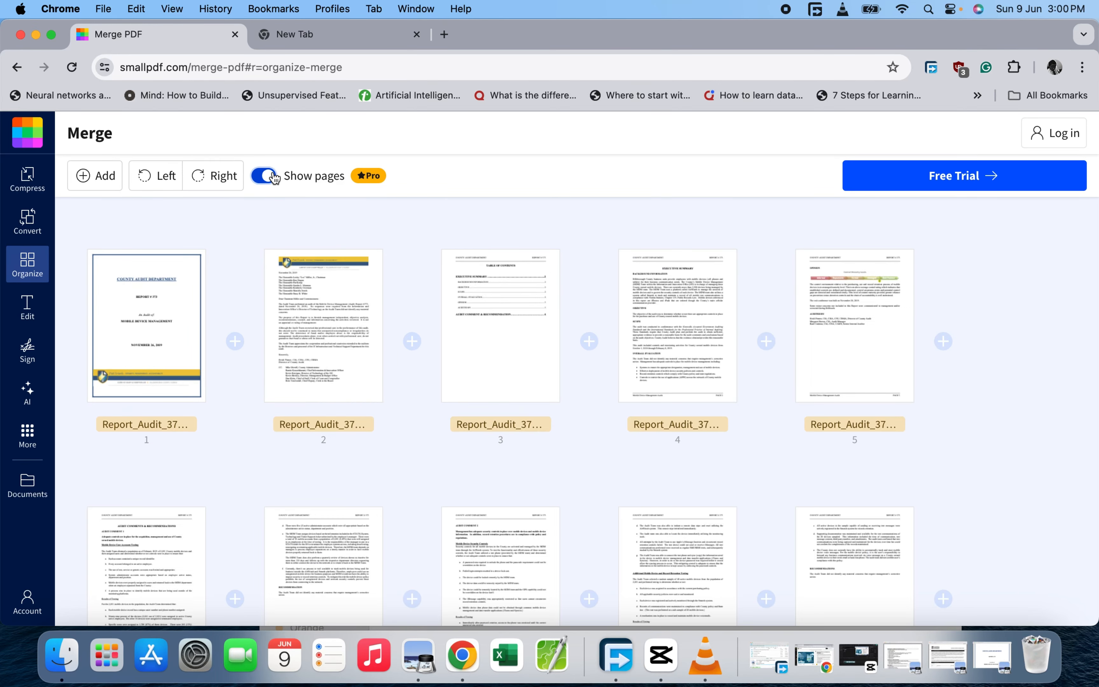
scroll(521, 524, down, 6)
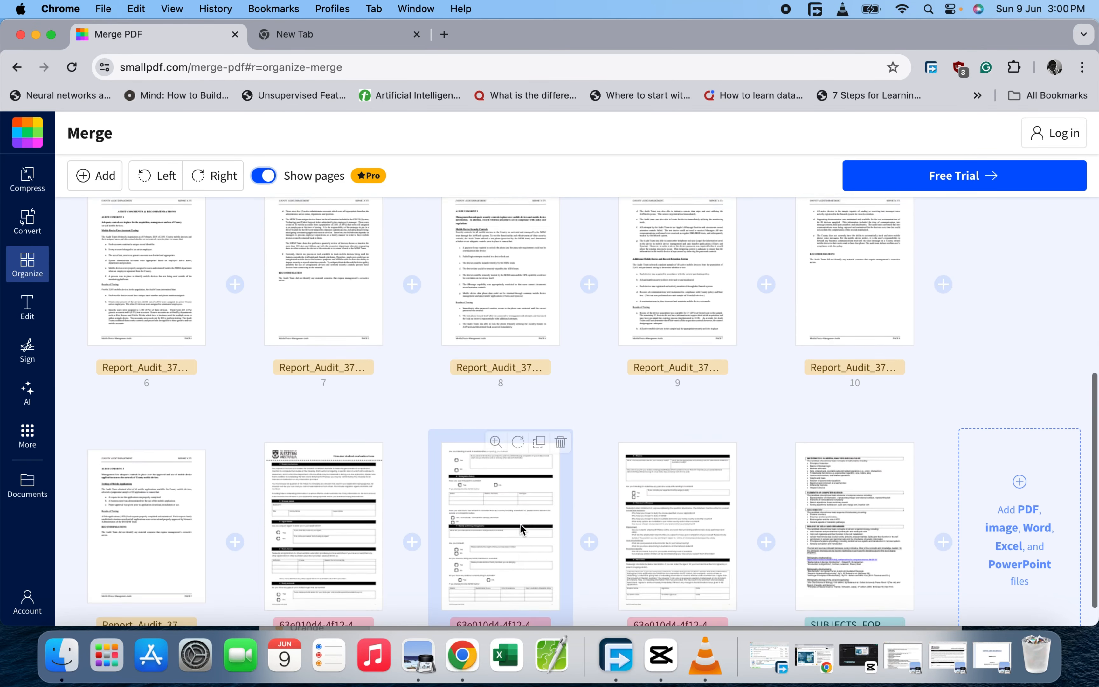
scroll(521, 524, up, 6)
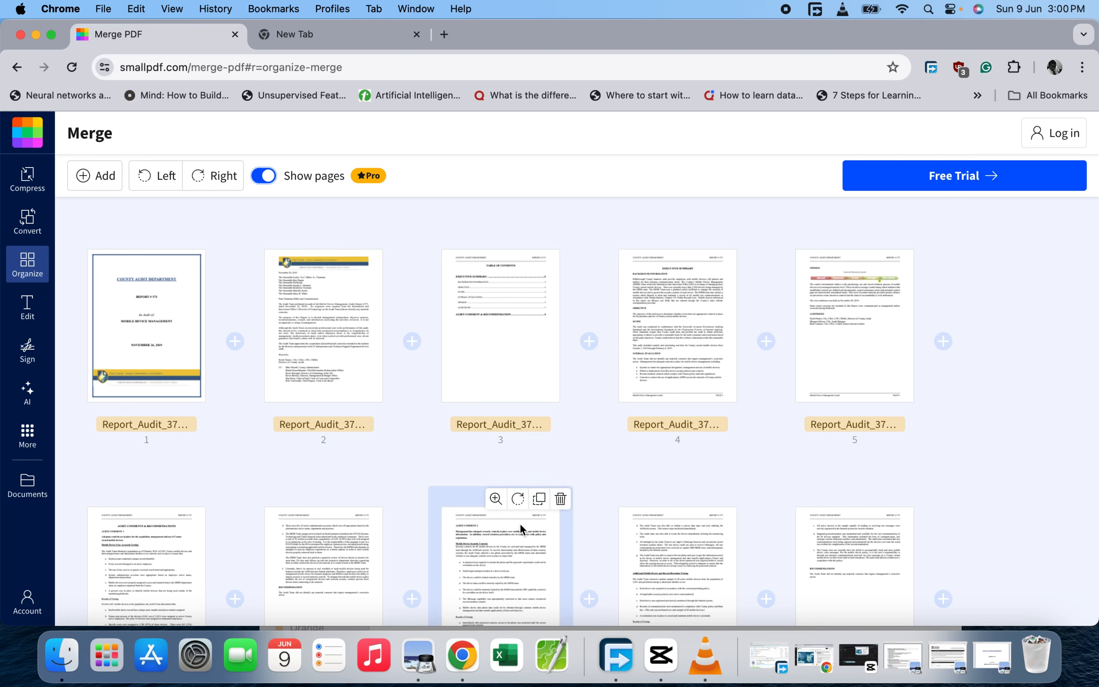
- Hide the individual pages again and finish merging the three documents into one PDF
click(263, 177)
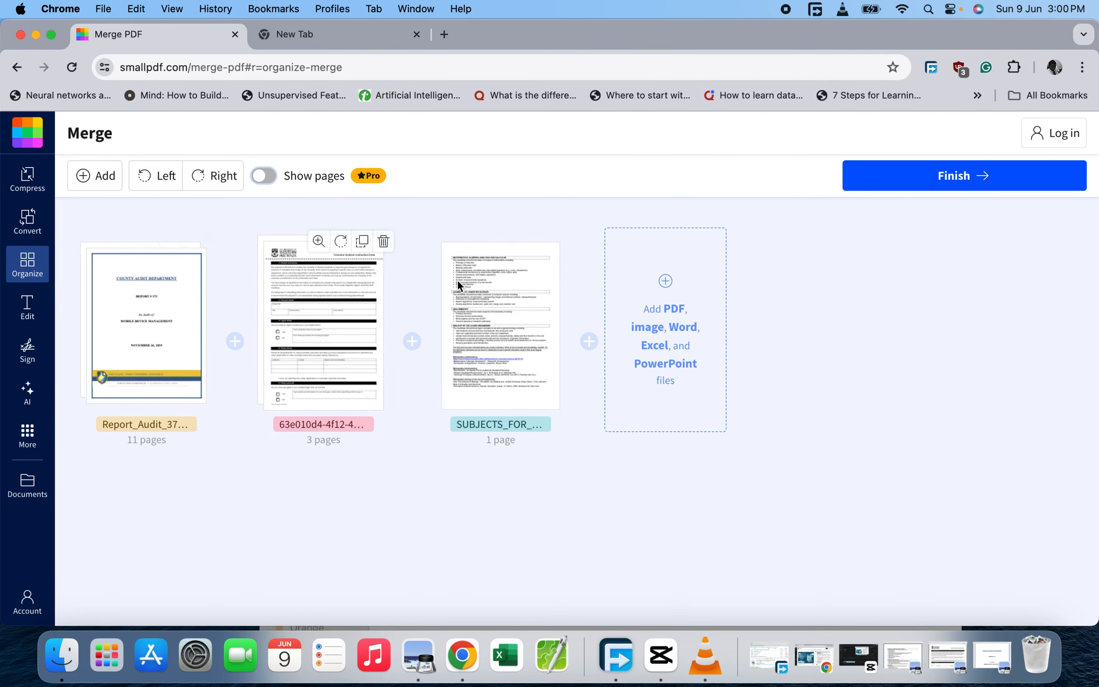
click(968, 177)
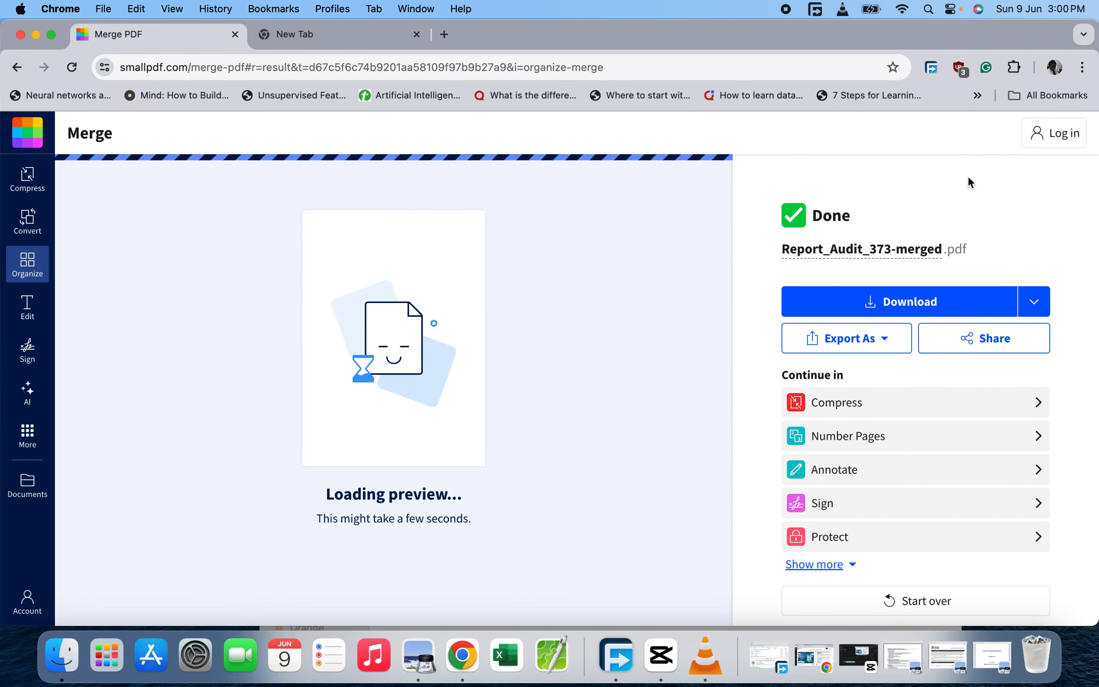
- Look through the preview of the merged PDF, from the audit report through the student evaluation form to the final syllabus page
scroll(556, 495, down, 3)
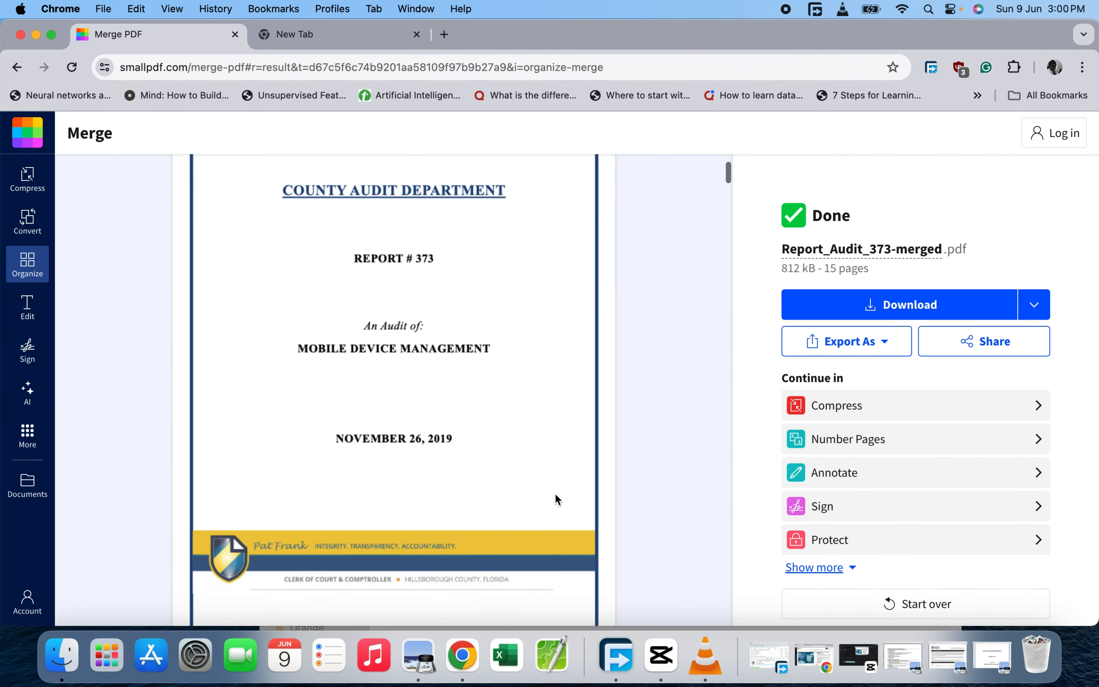
scroll(556, 495, up, 3)
scroll(556, 495, down, 5)
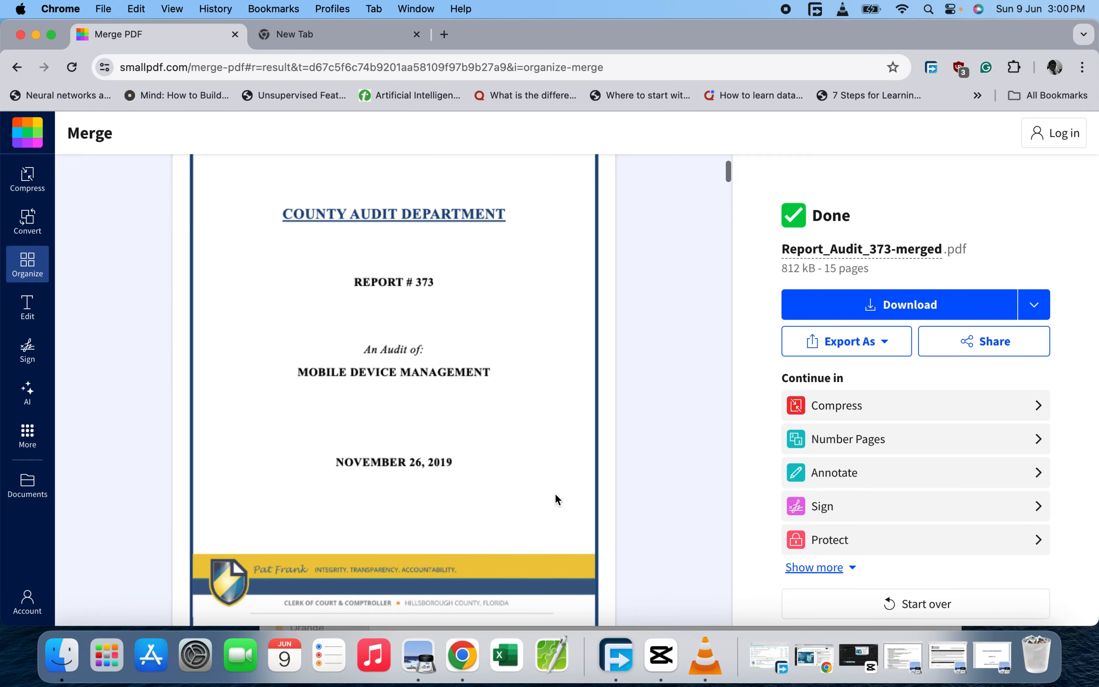
scroll(556, 495, up, 5)
scroll(555, 495, down, 2)
scroll(556, 495, down, 5)
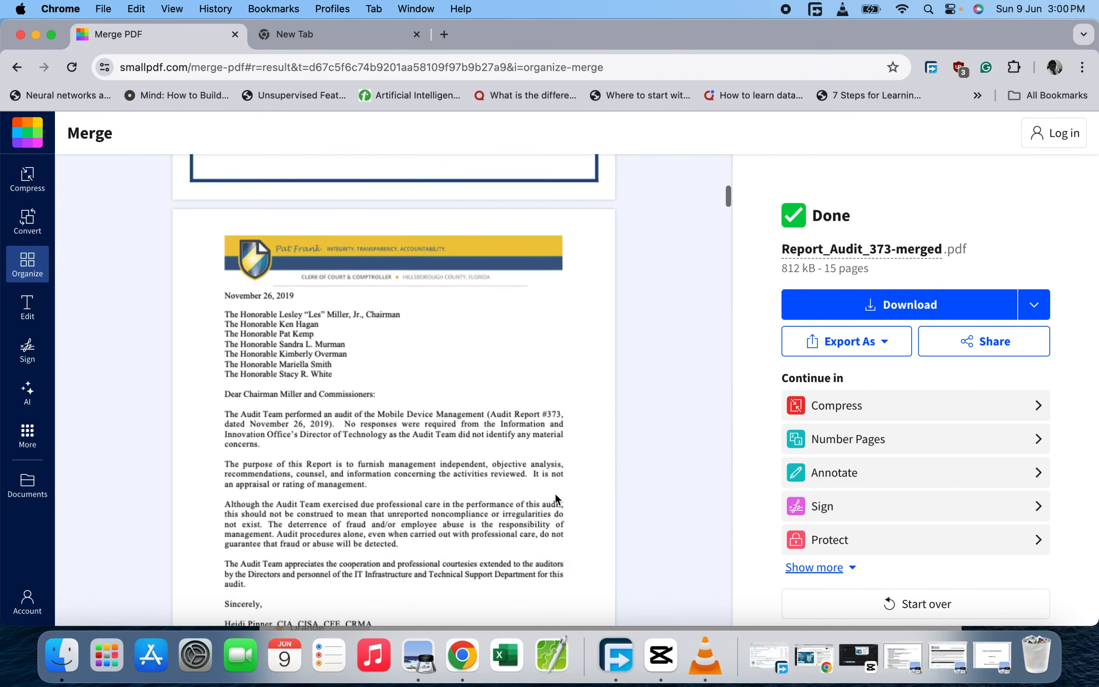
scroll(556, 495, up, 5)
scroll(555, 495, down, 10)
scroll(556, 495, down, 15)
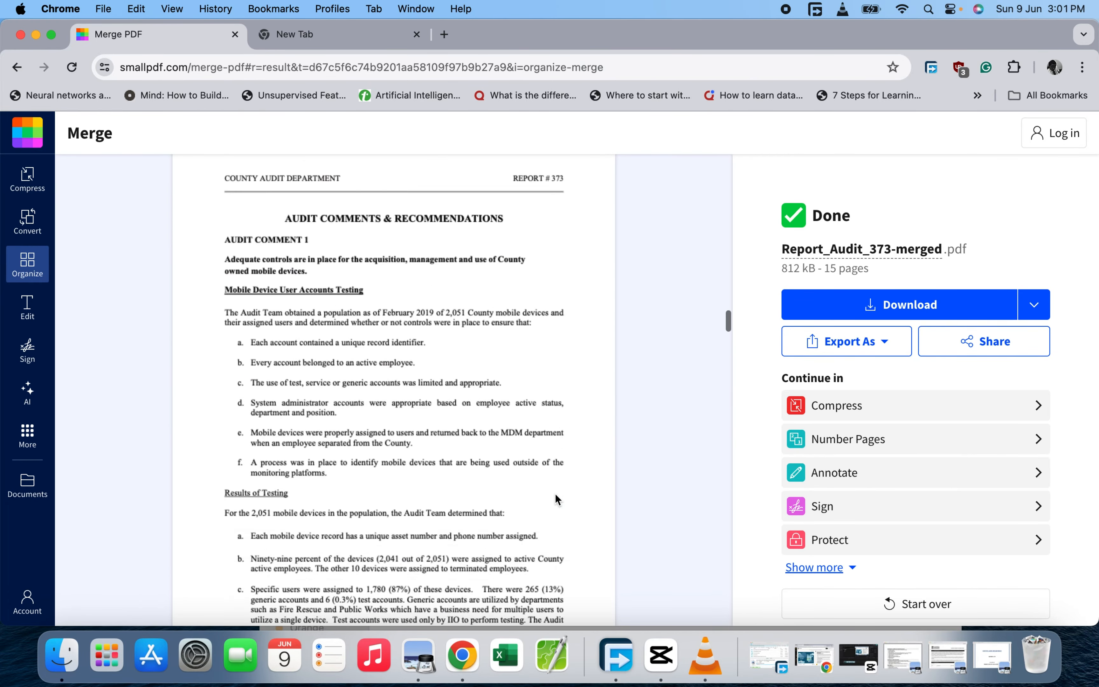
scroll(556, 500, down, 15)
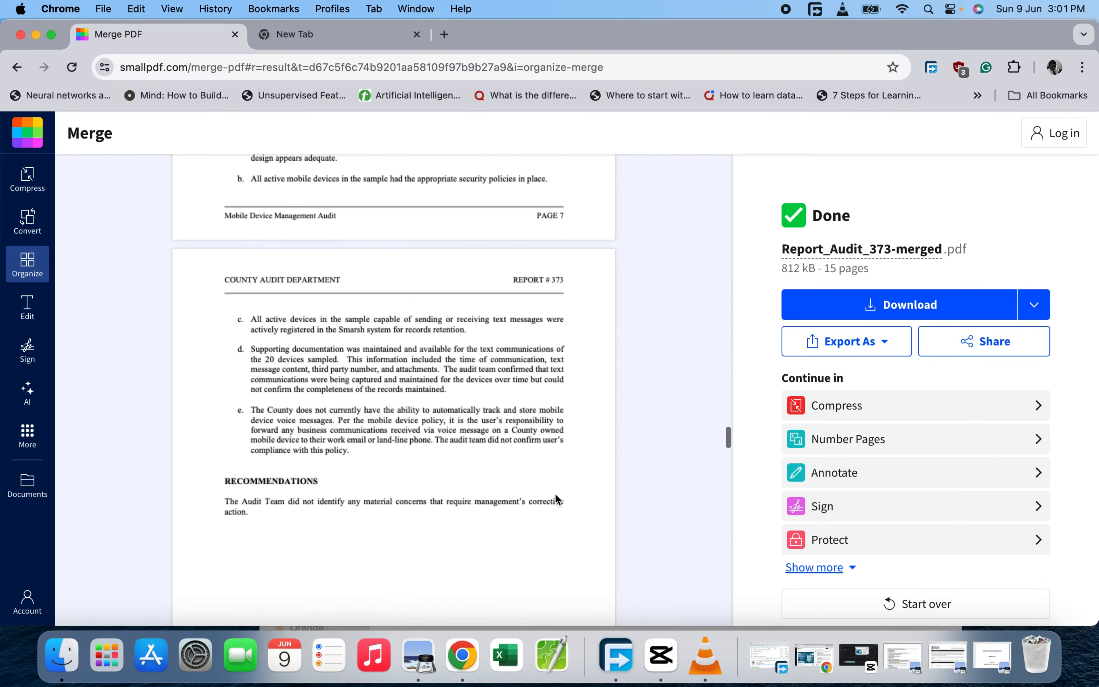
scroll(555, 494, up, 3)
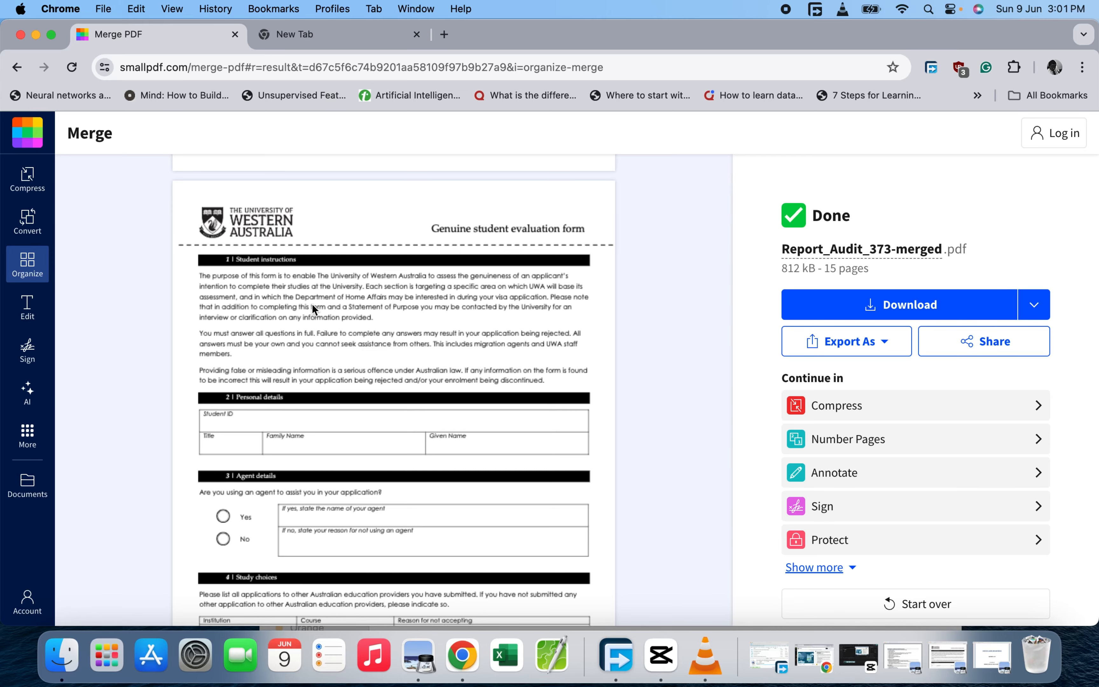
scroll(312, 305, down, 1)
scroll(312, 304, down, 15)
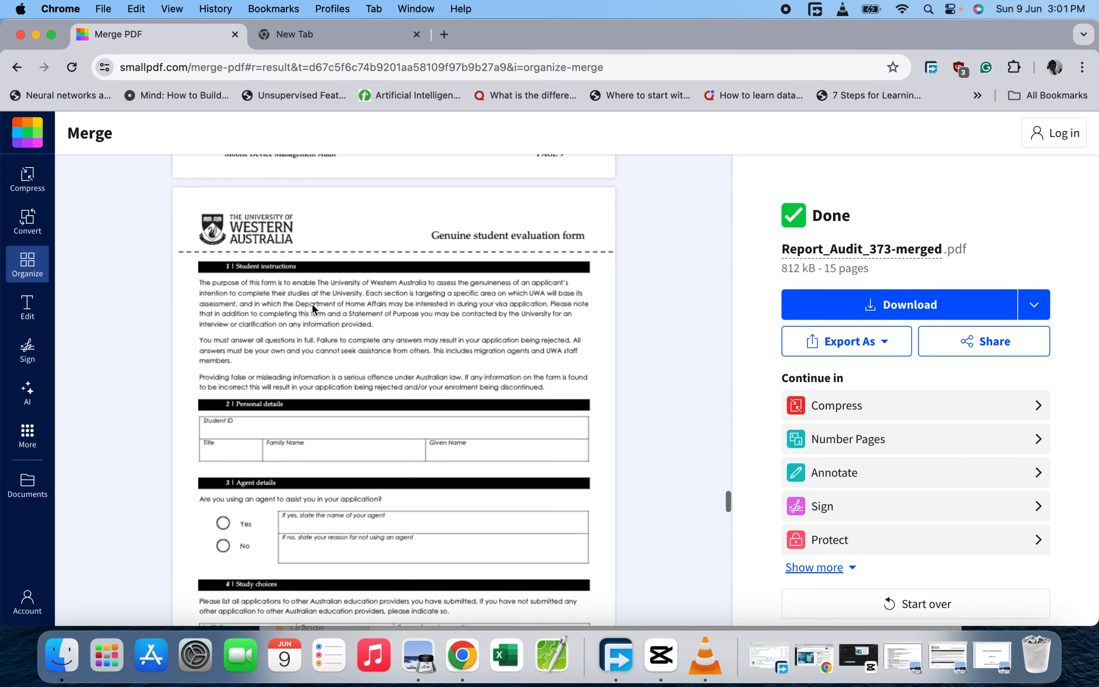
scroll(312, 304, down, 15)
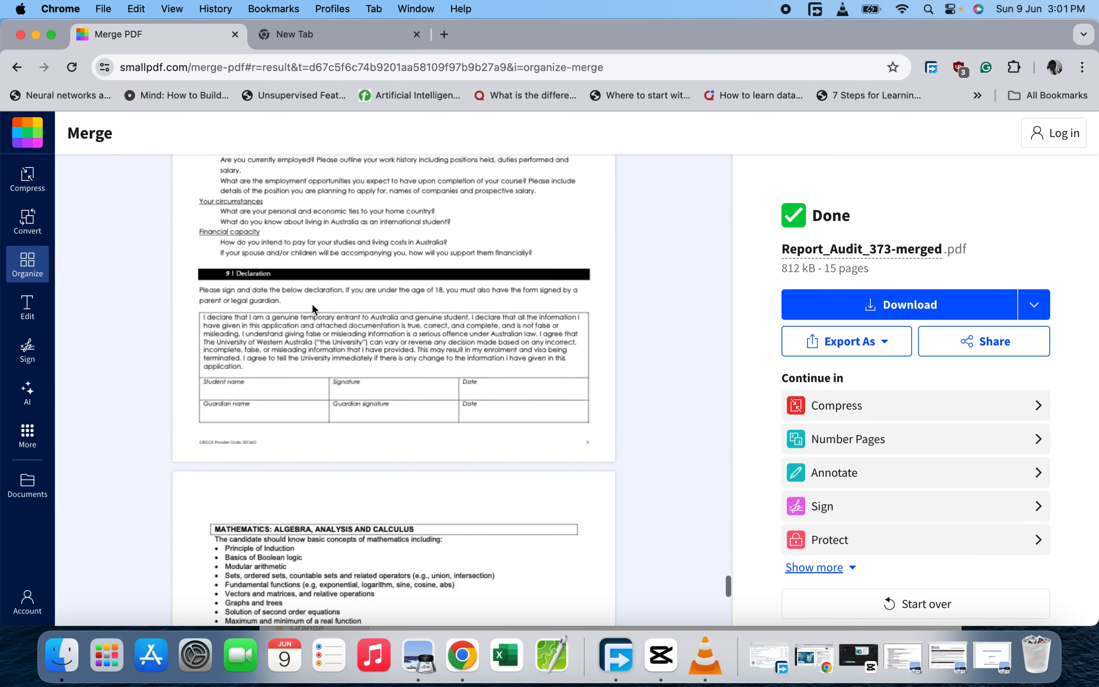
scroll(312, 305, up, 10)
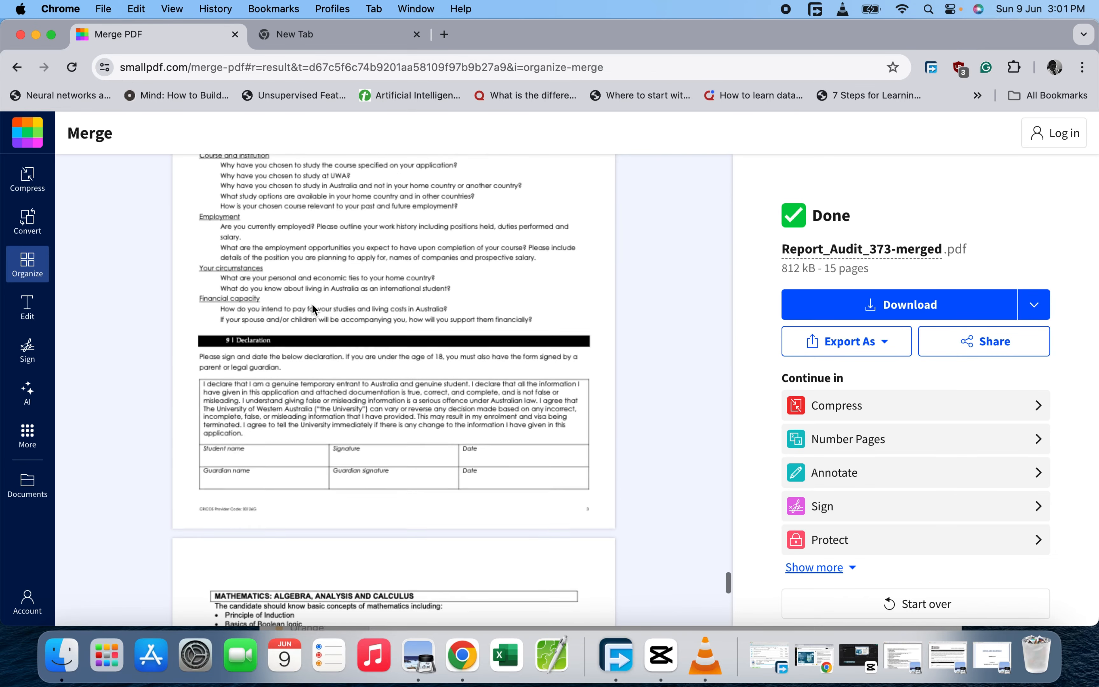
scroll(311, 304, down, 8)
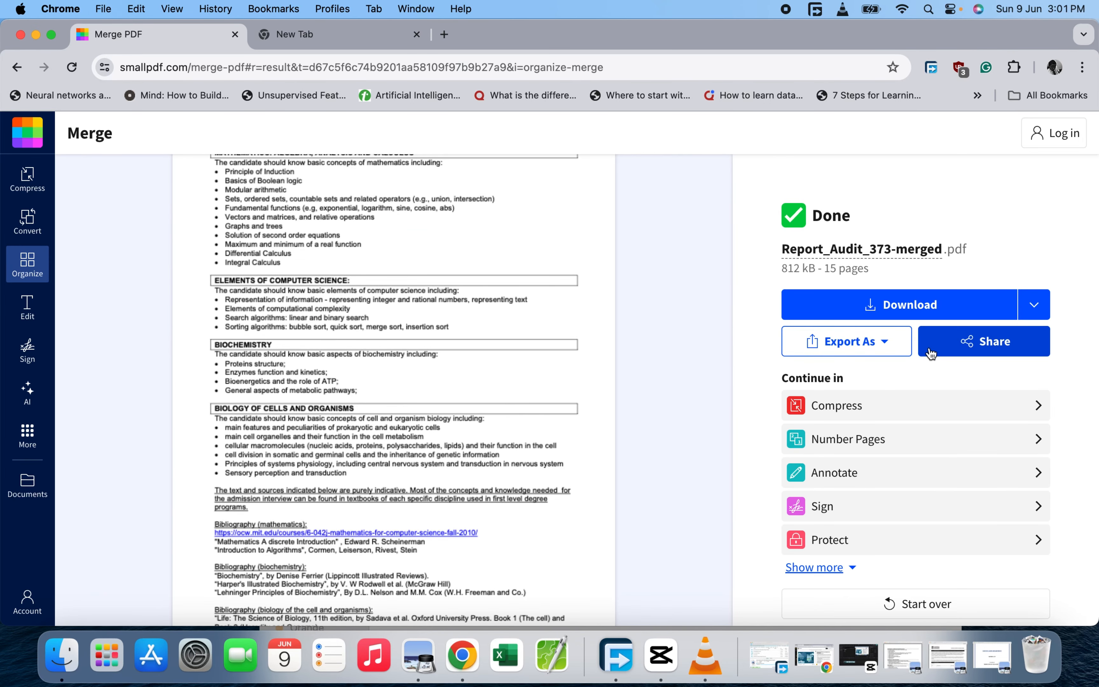
- Download the merged PDF Report_Audit_373-merged and show the file in the Downloads folder
click(864, 349)
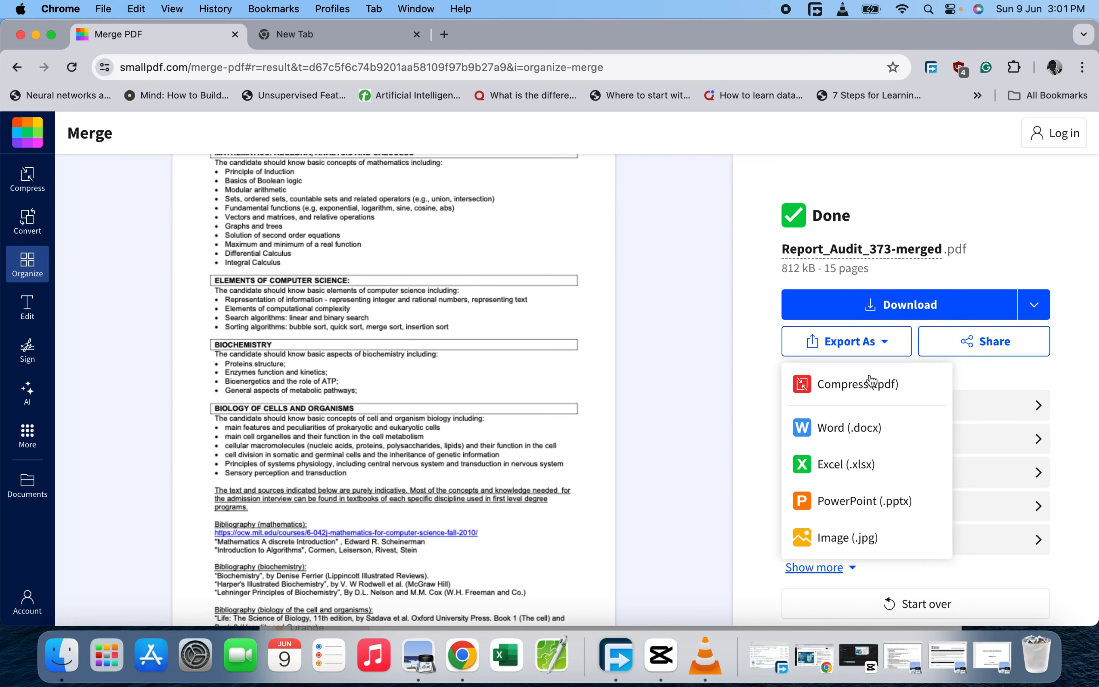
click(900, 309)
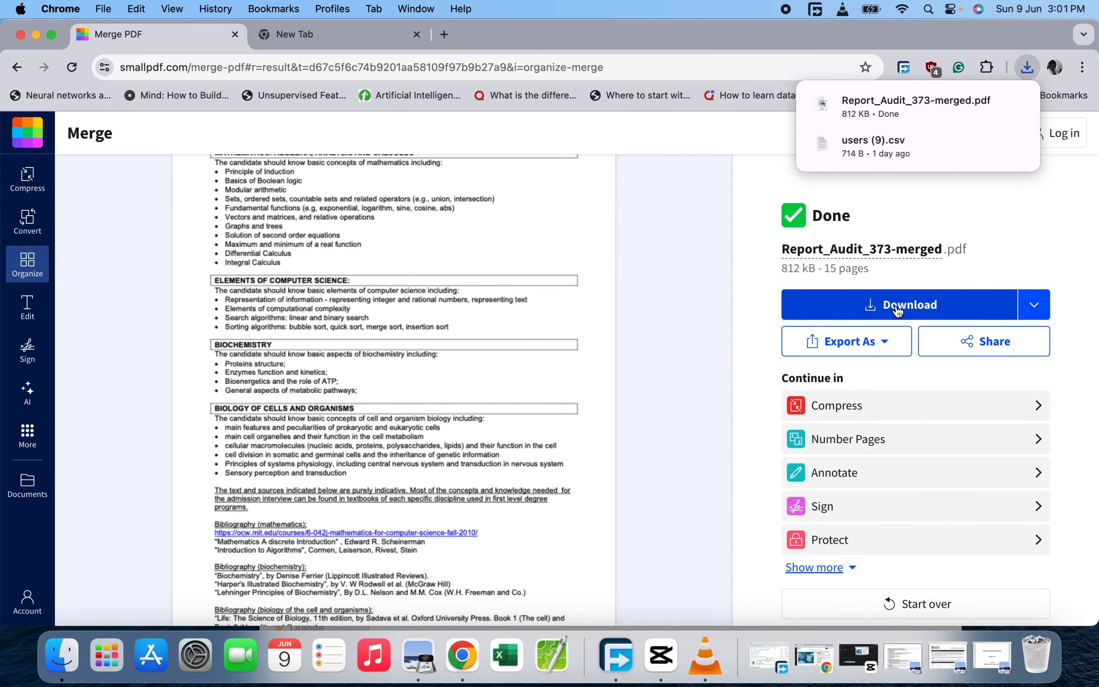
click(982, 100)
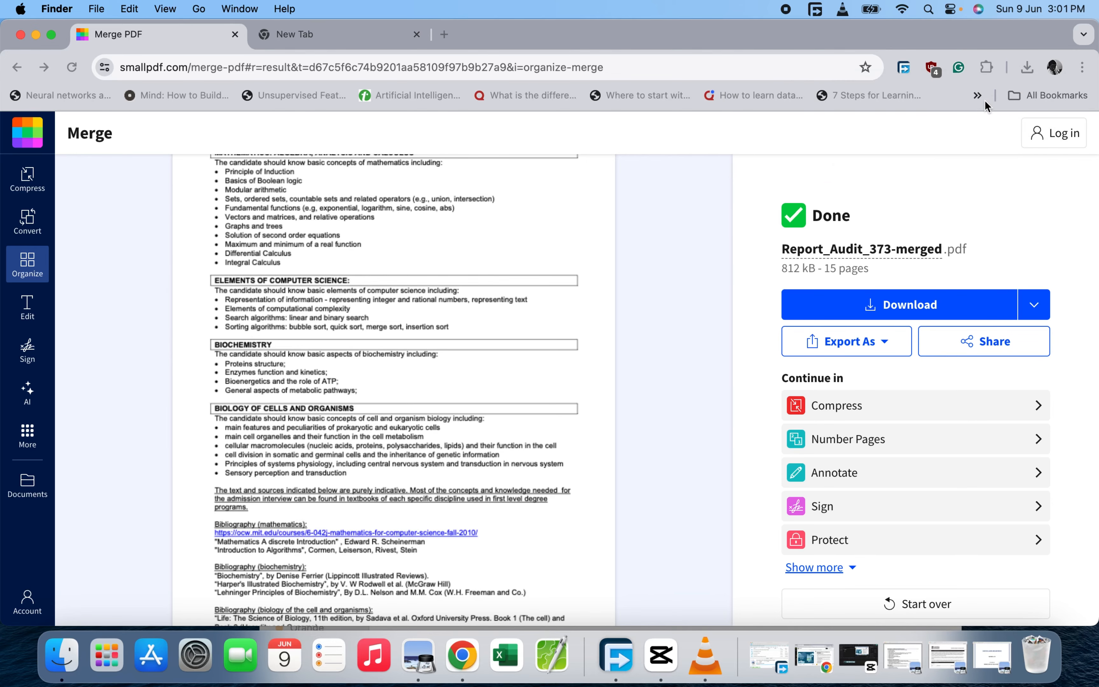
scroll(503, 214, up, 1)
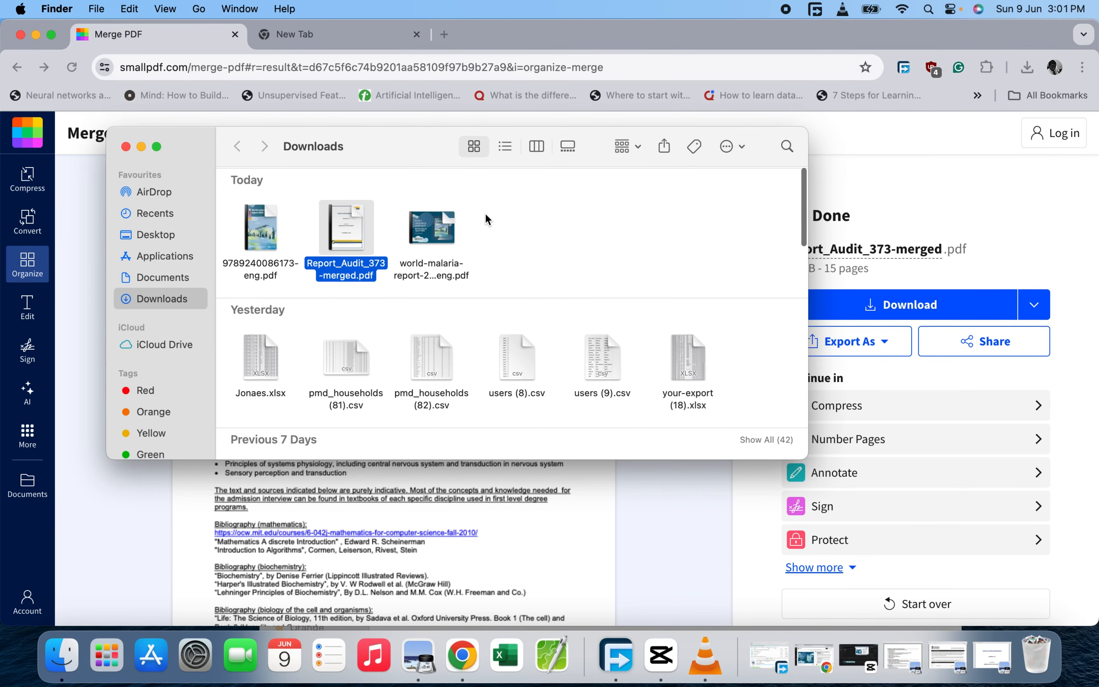
- Open Report_Audit_373-merged.pdf in Preview, check its pages through to the end, and return to the Smallpdf page in Chrome
double_click(344, 225)
scroll(404, 379, down, 15)
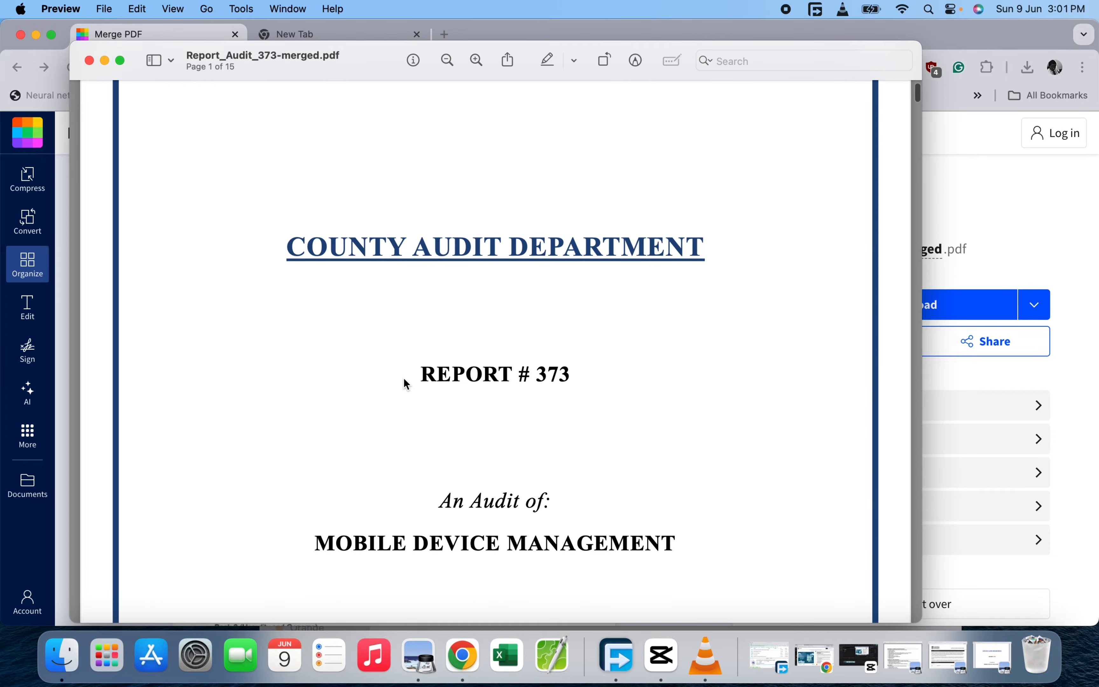
scroll(406, 384, down, 20)
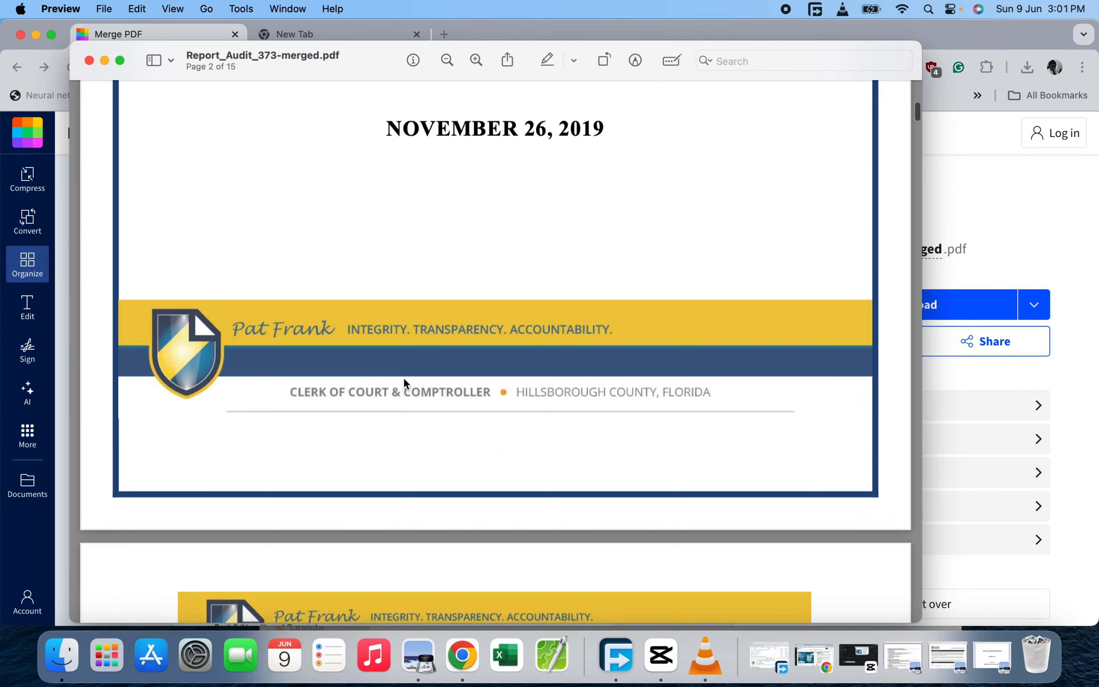
scroll(406, 383, down, 20)
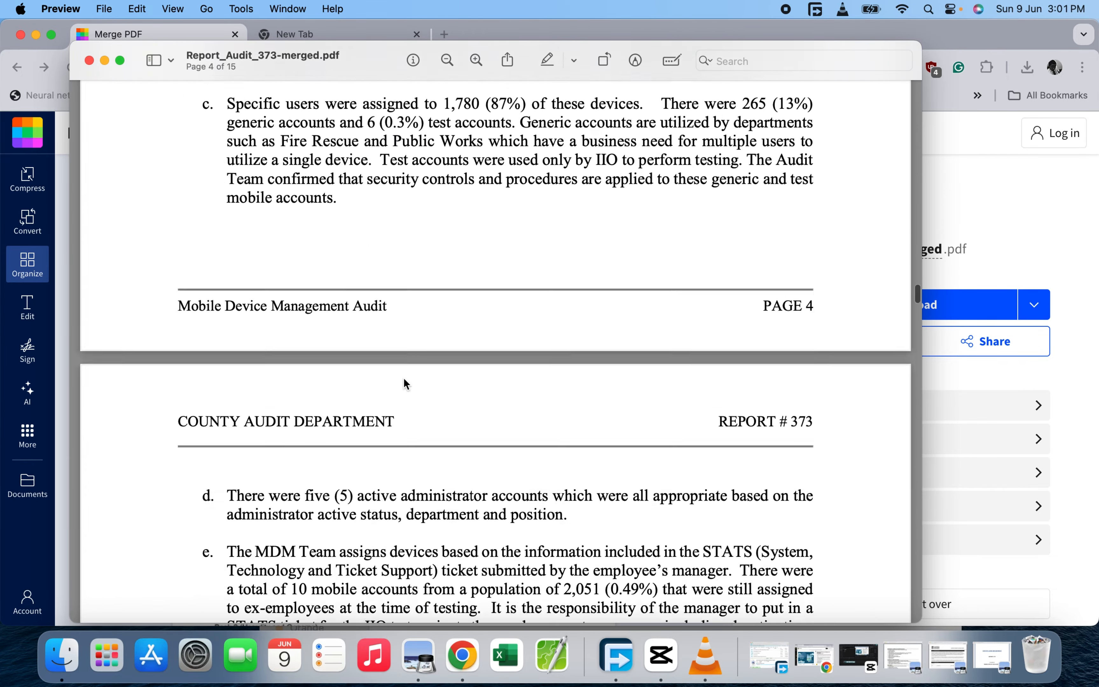
scroll(406, 384, down, 20)
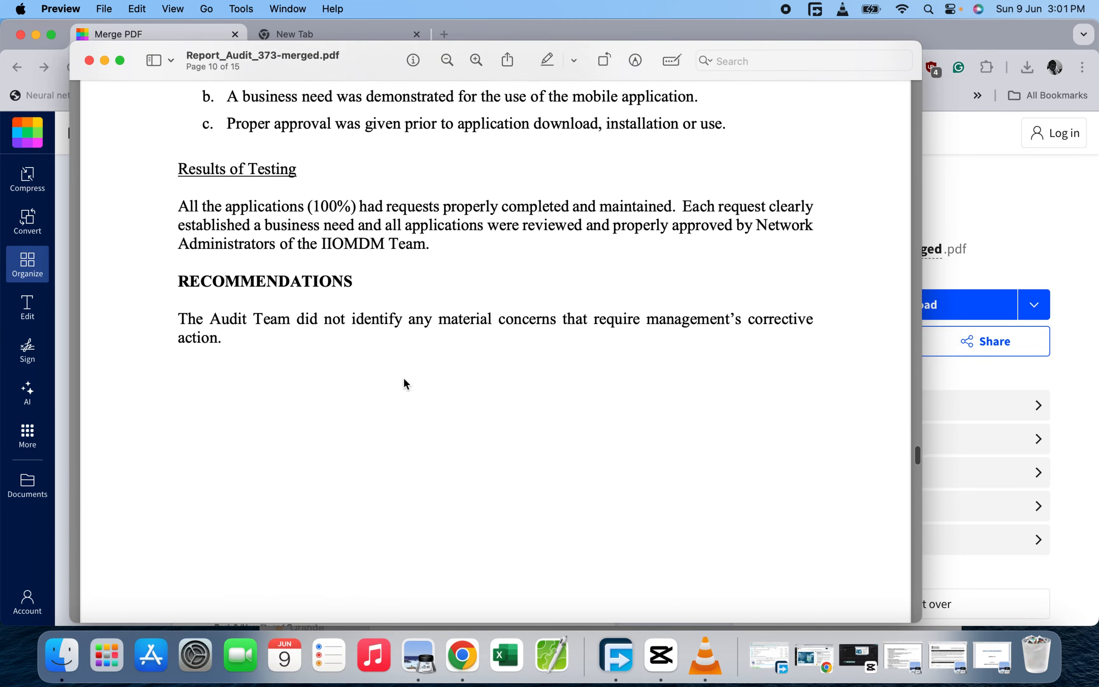
scroll(406, 383, down, 20)
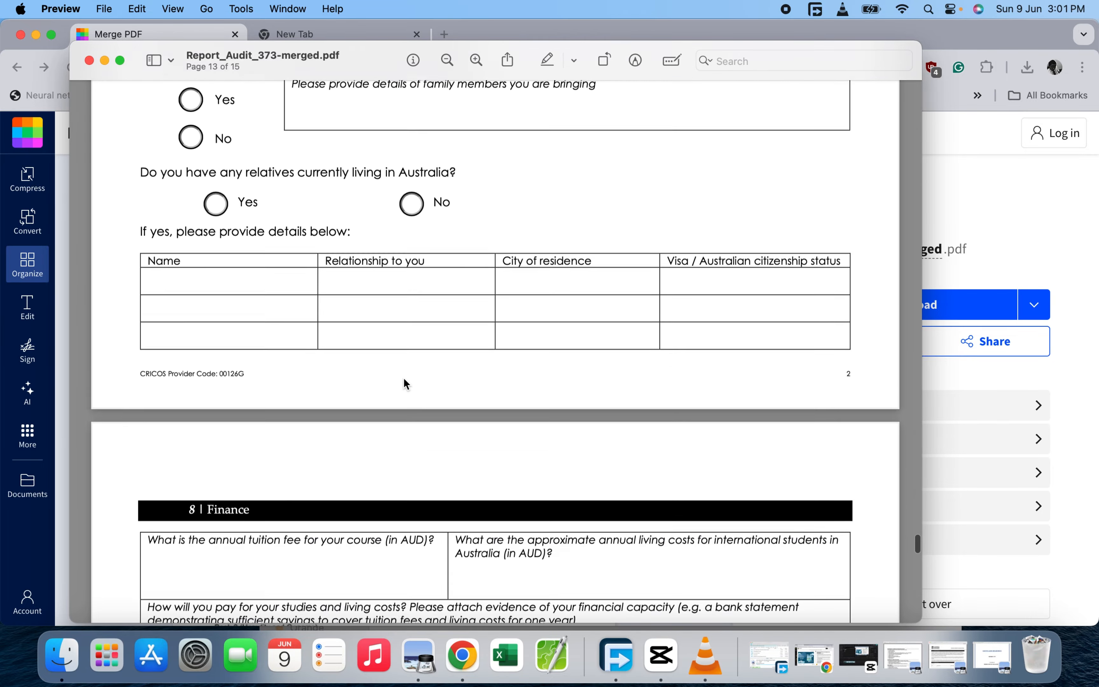
scroll(404, 383, up, 15)
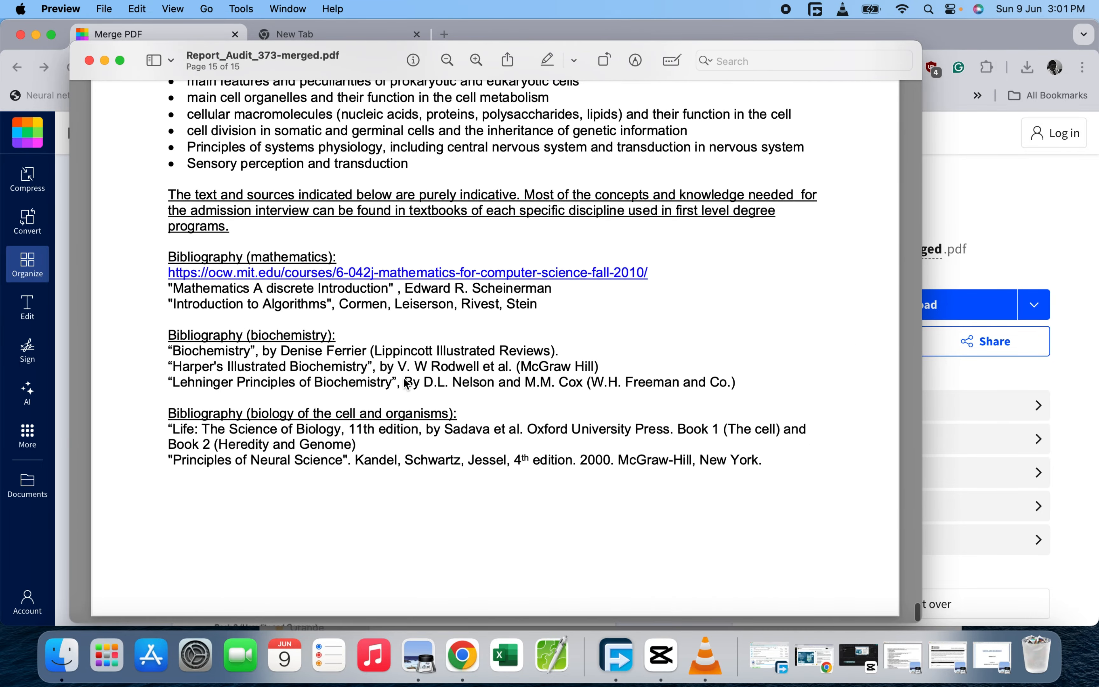
click(164, 35)
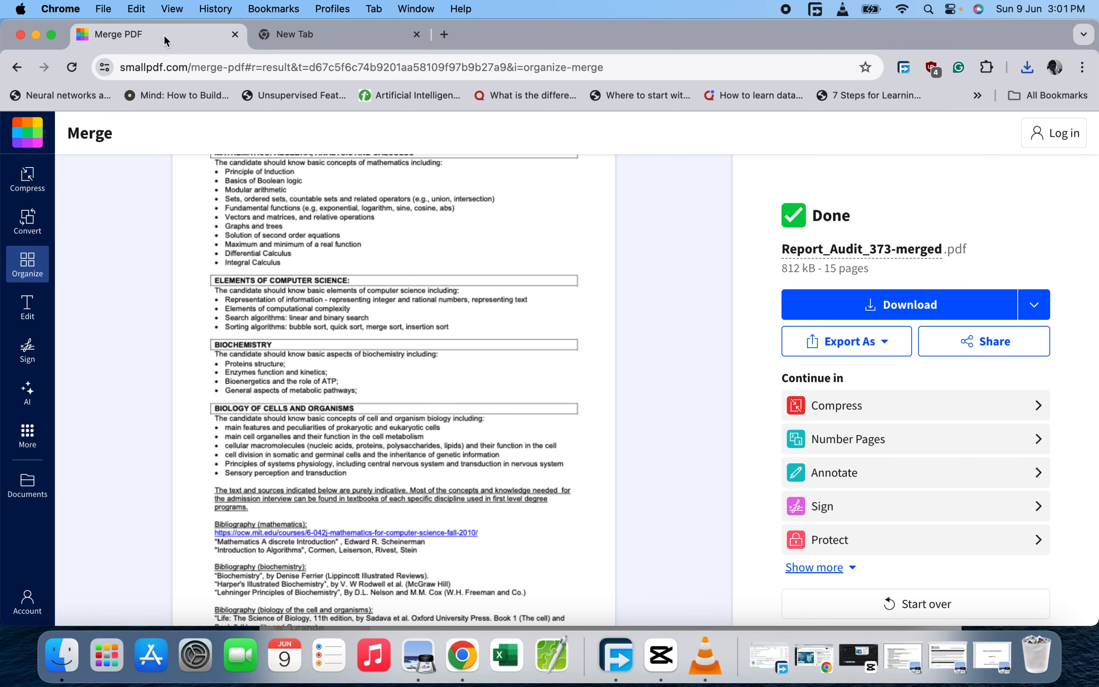